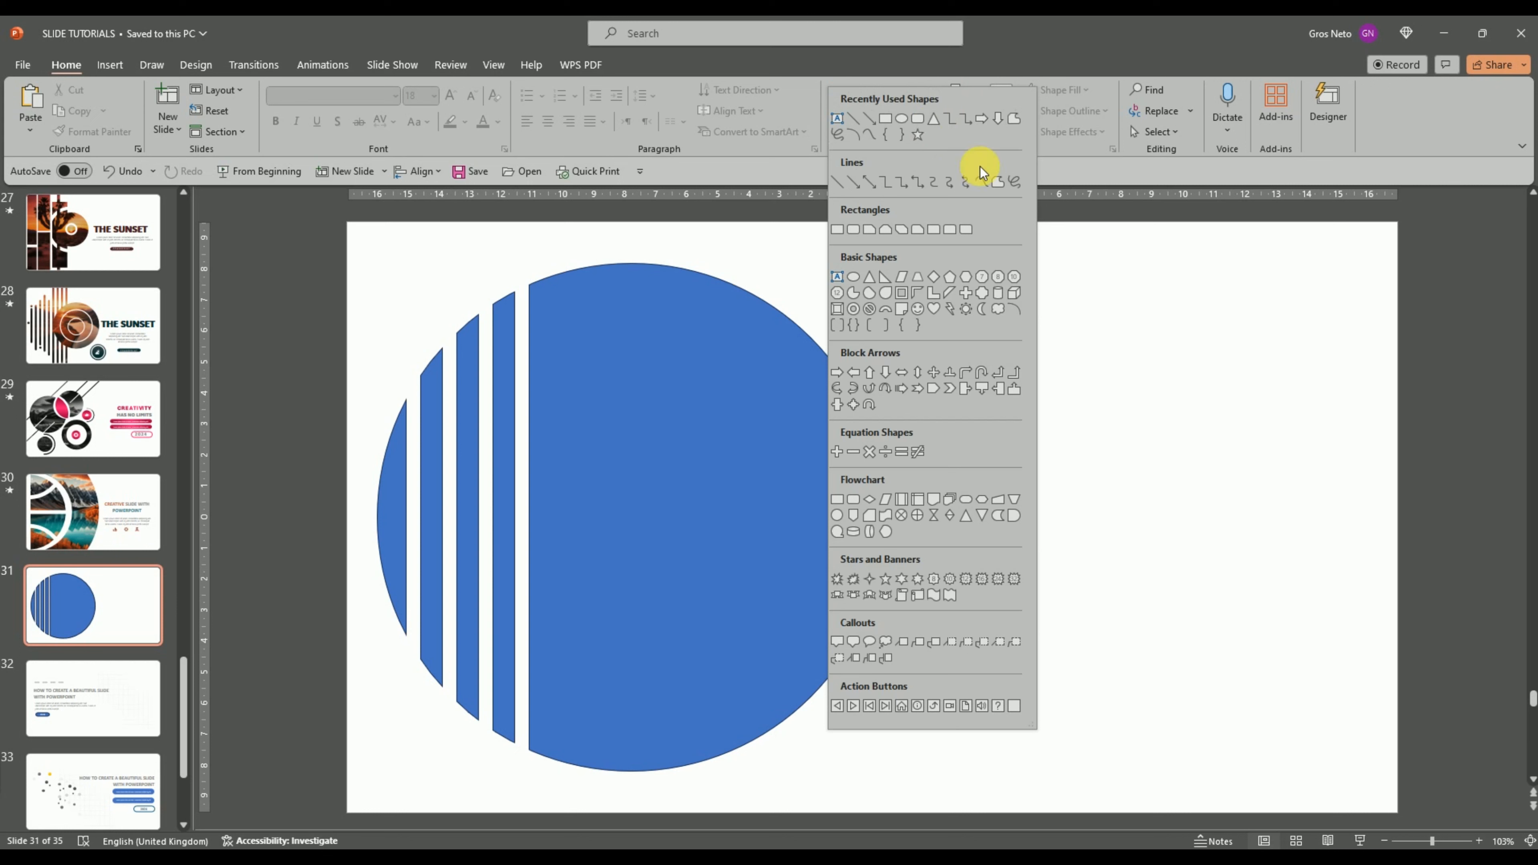
Draw a teardrop about 7.93 cm wide, elongate its tip, and place it pointing upward over the large circle's lower-right area.
left_click(887, 294)
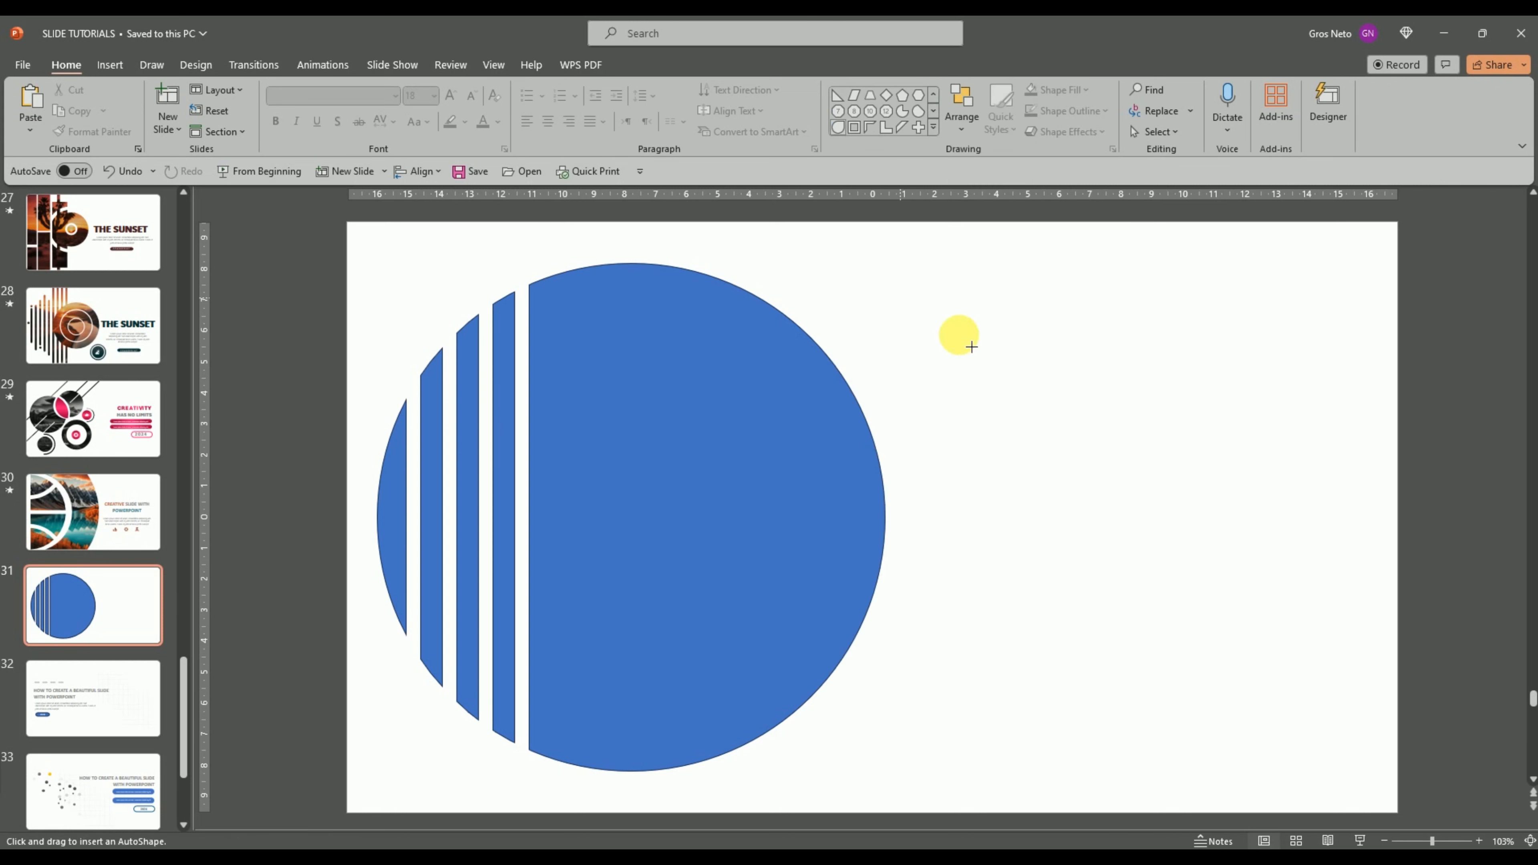
mouse_move(1001, 449)
left_mouse_down()
mouse_move(1251, 721)
mouse_move(1217, 694)
left_mouse_up()
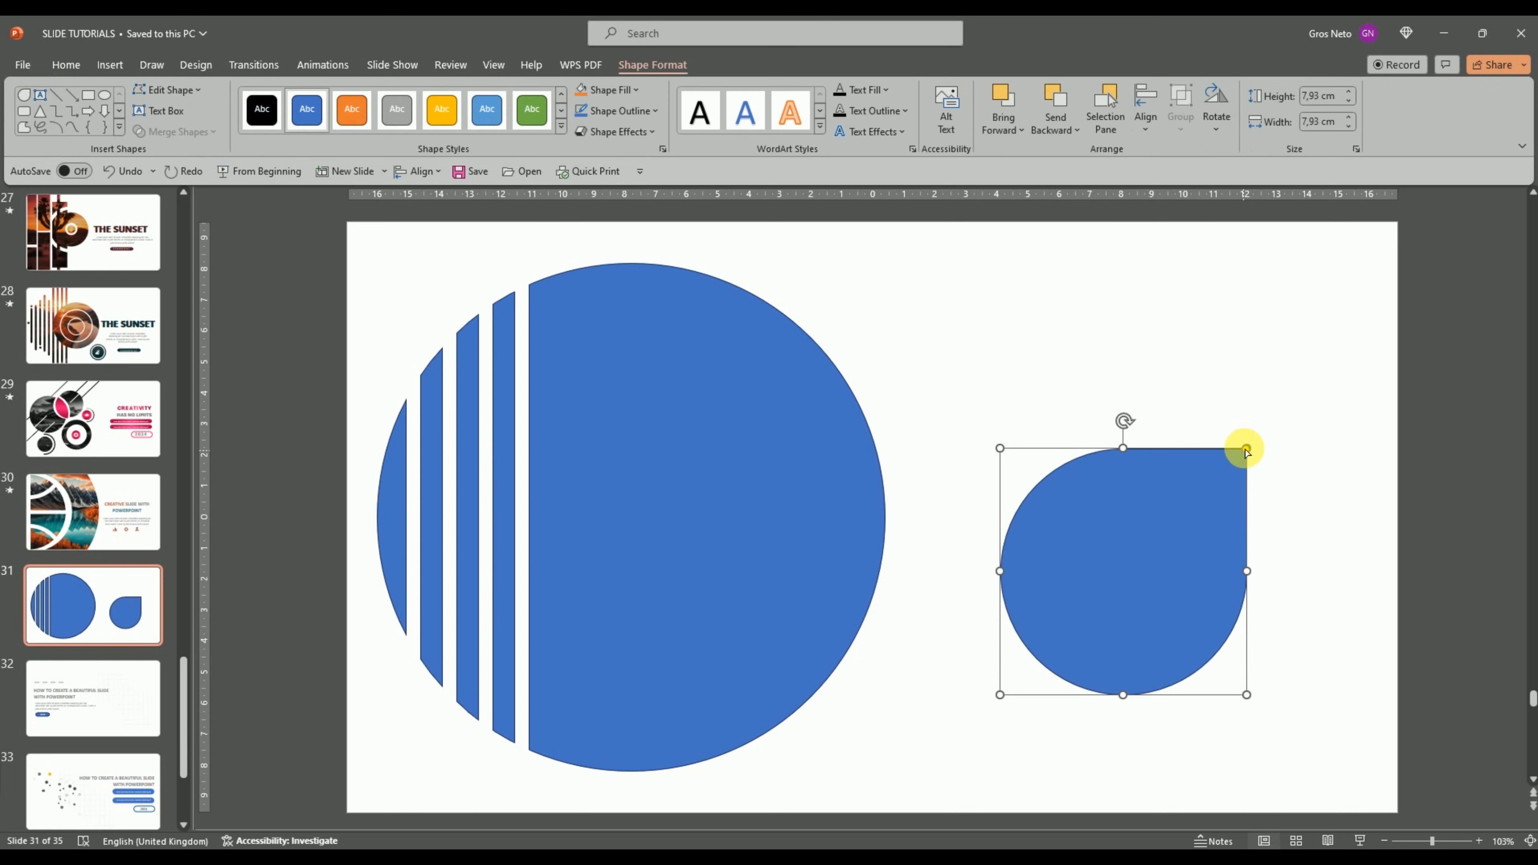
left_click_drag(1245, 448, 1379, 377)
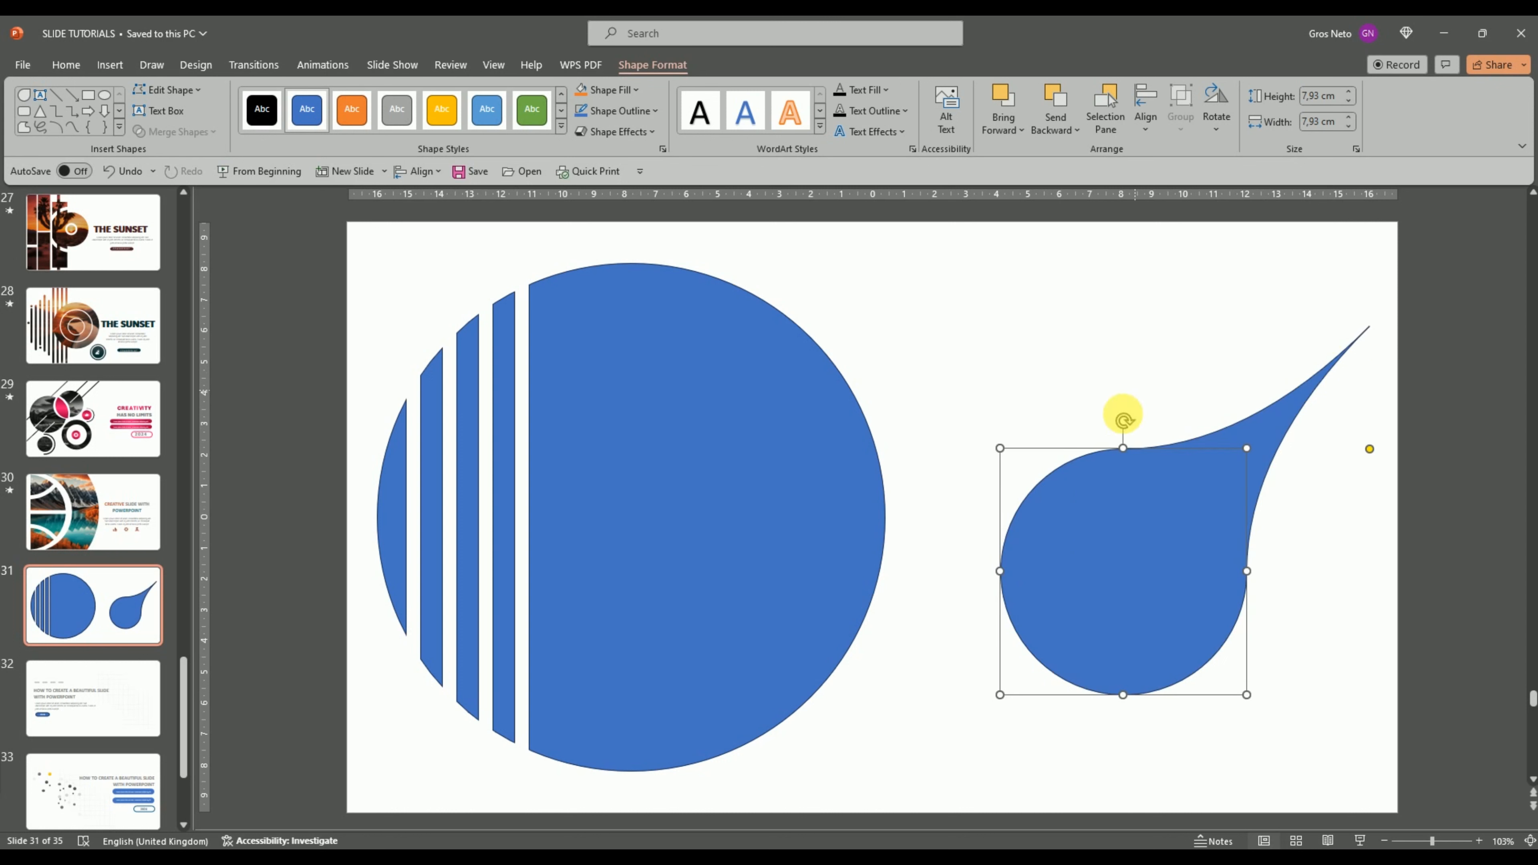
left_click_drag(1117, 421, 997, 456)
left_click_drag(1127, 490, 744, 594)
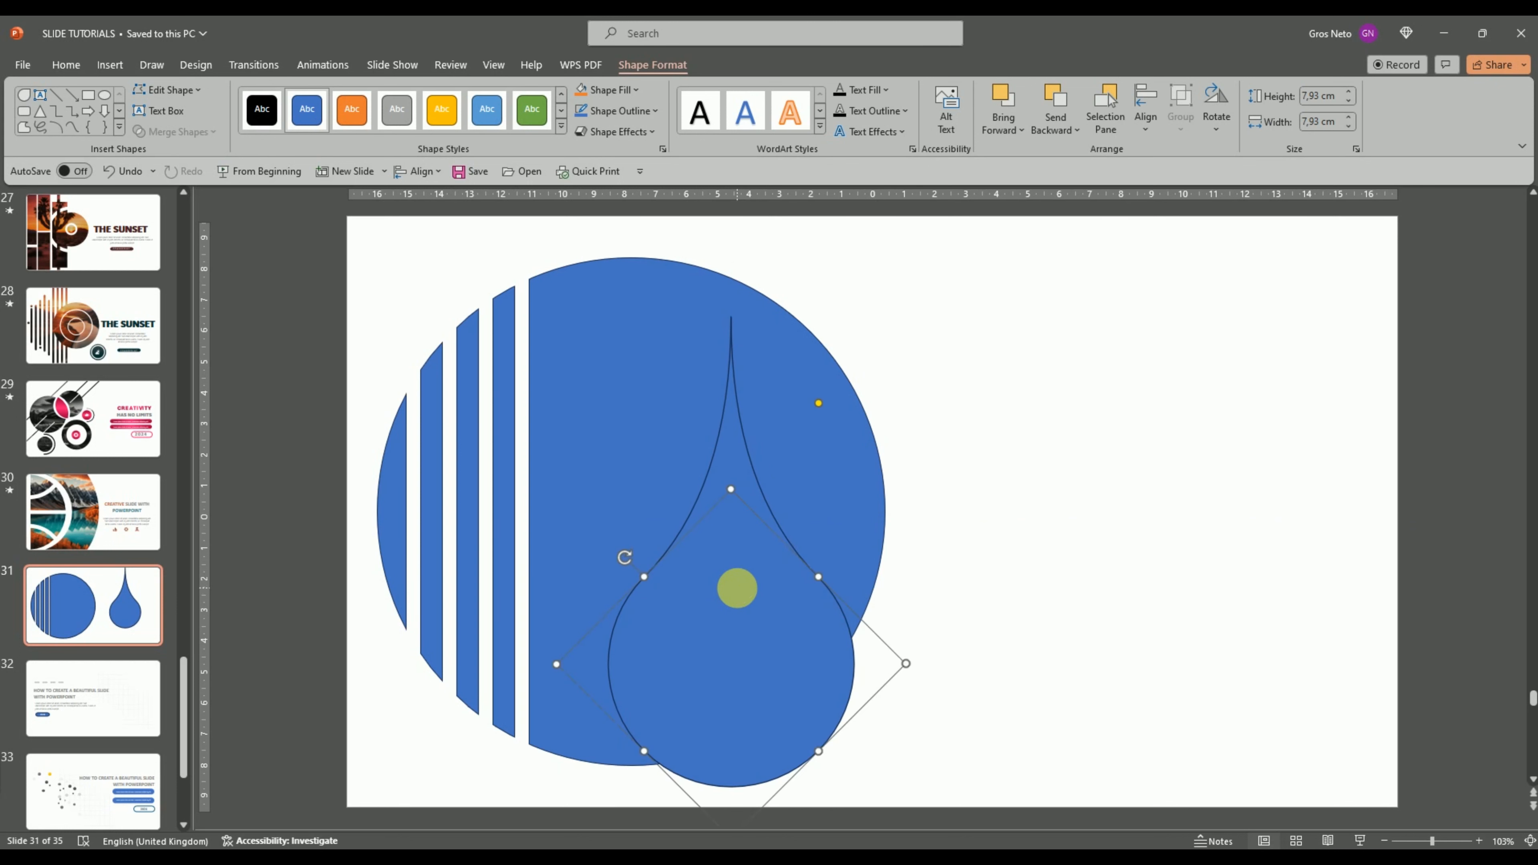
Subtract the teardrop from the large striped circle with Merge Shapes.
left_click(872, 472)
left_click(787, 593, "shift")
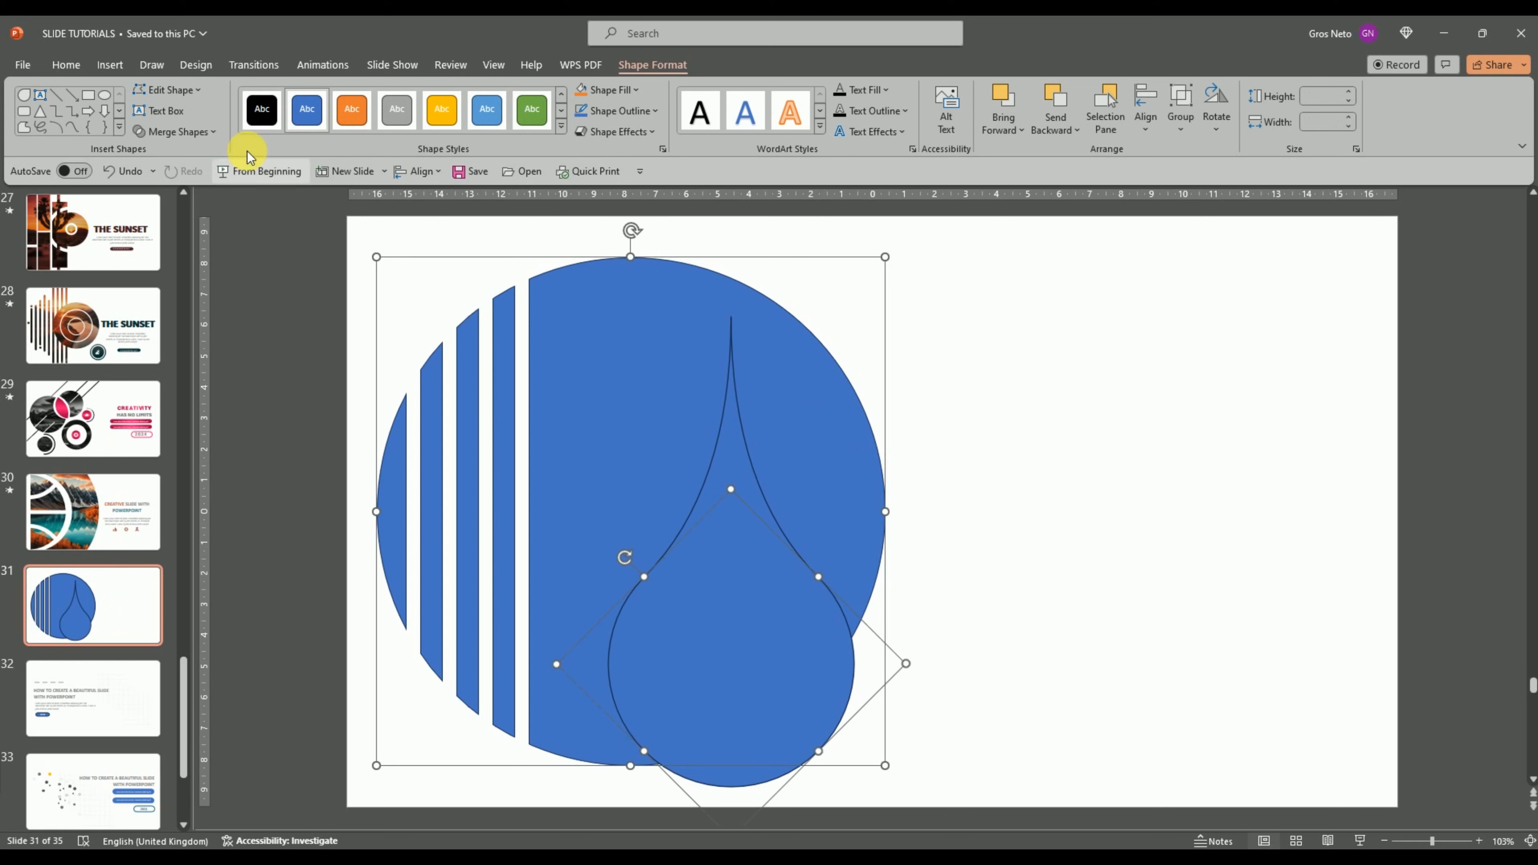
left_click(204, 131)
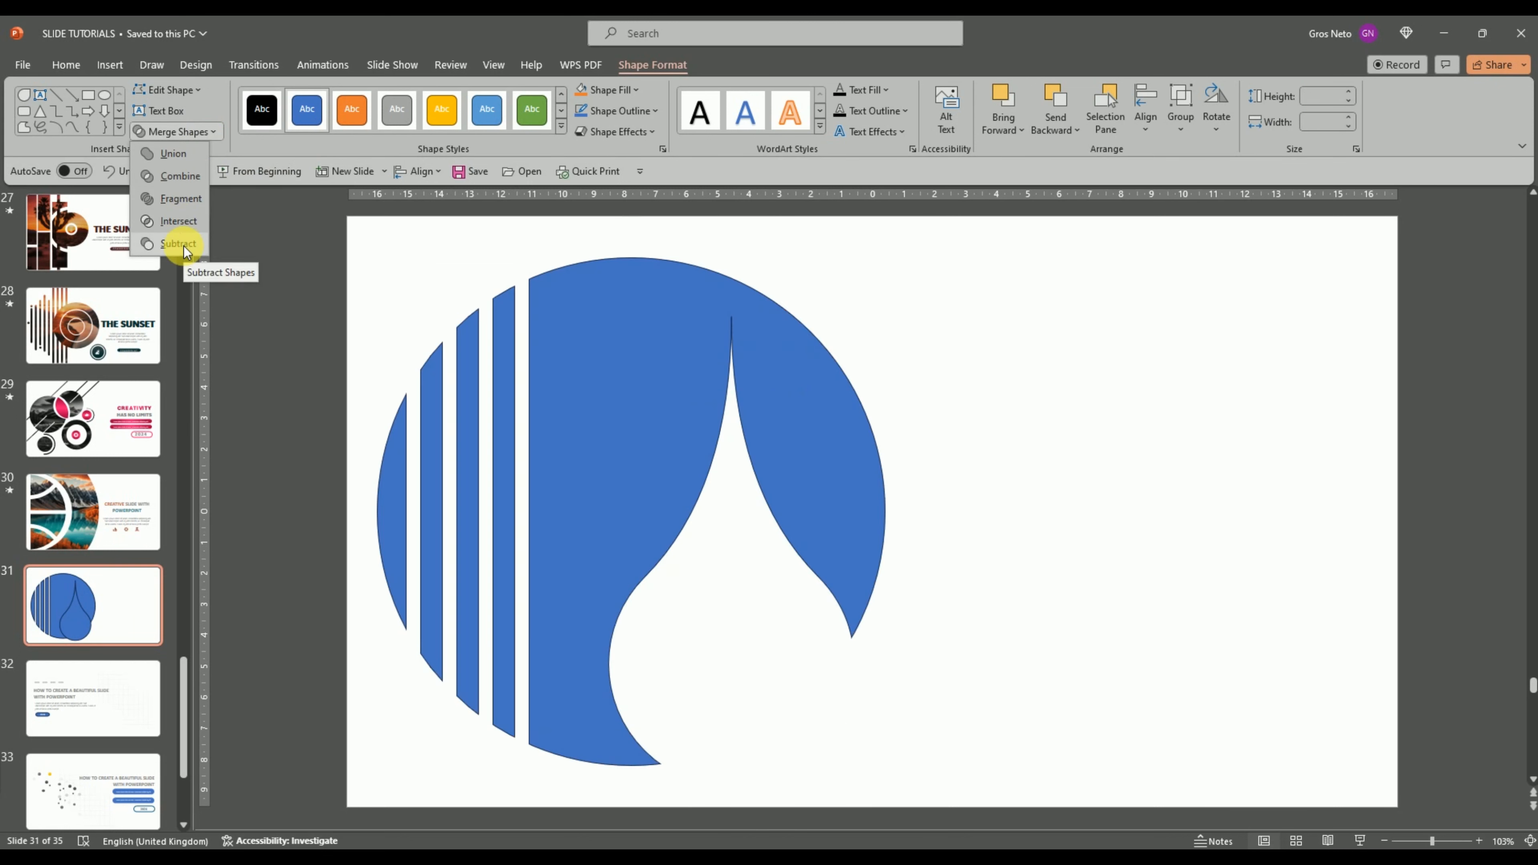
left_click(184, 246)
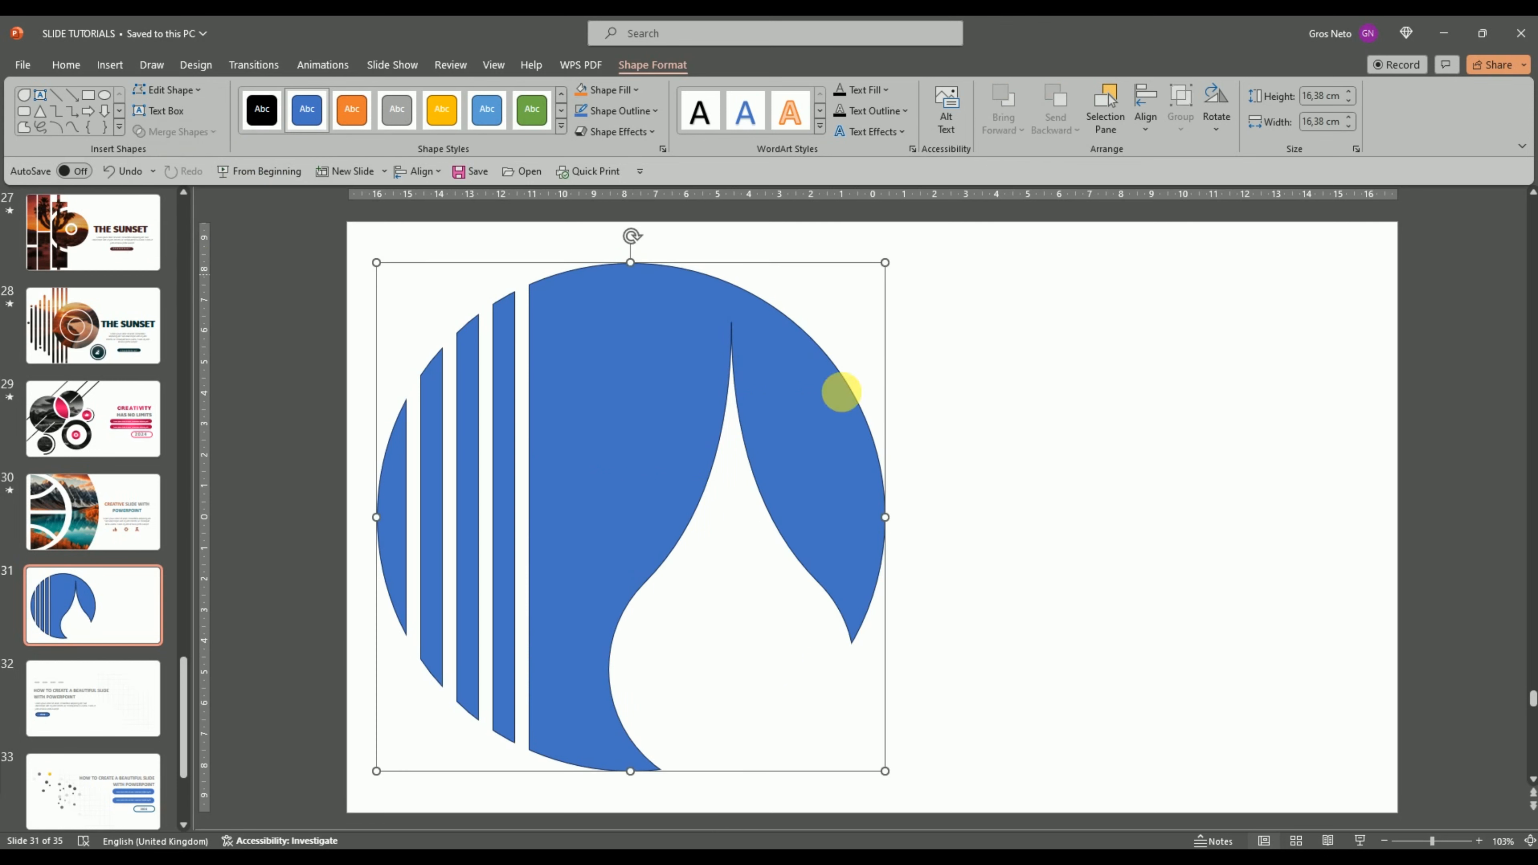
left_click(1123, 448)
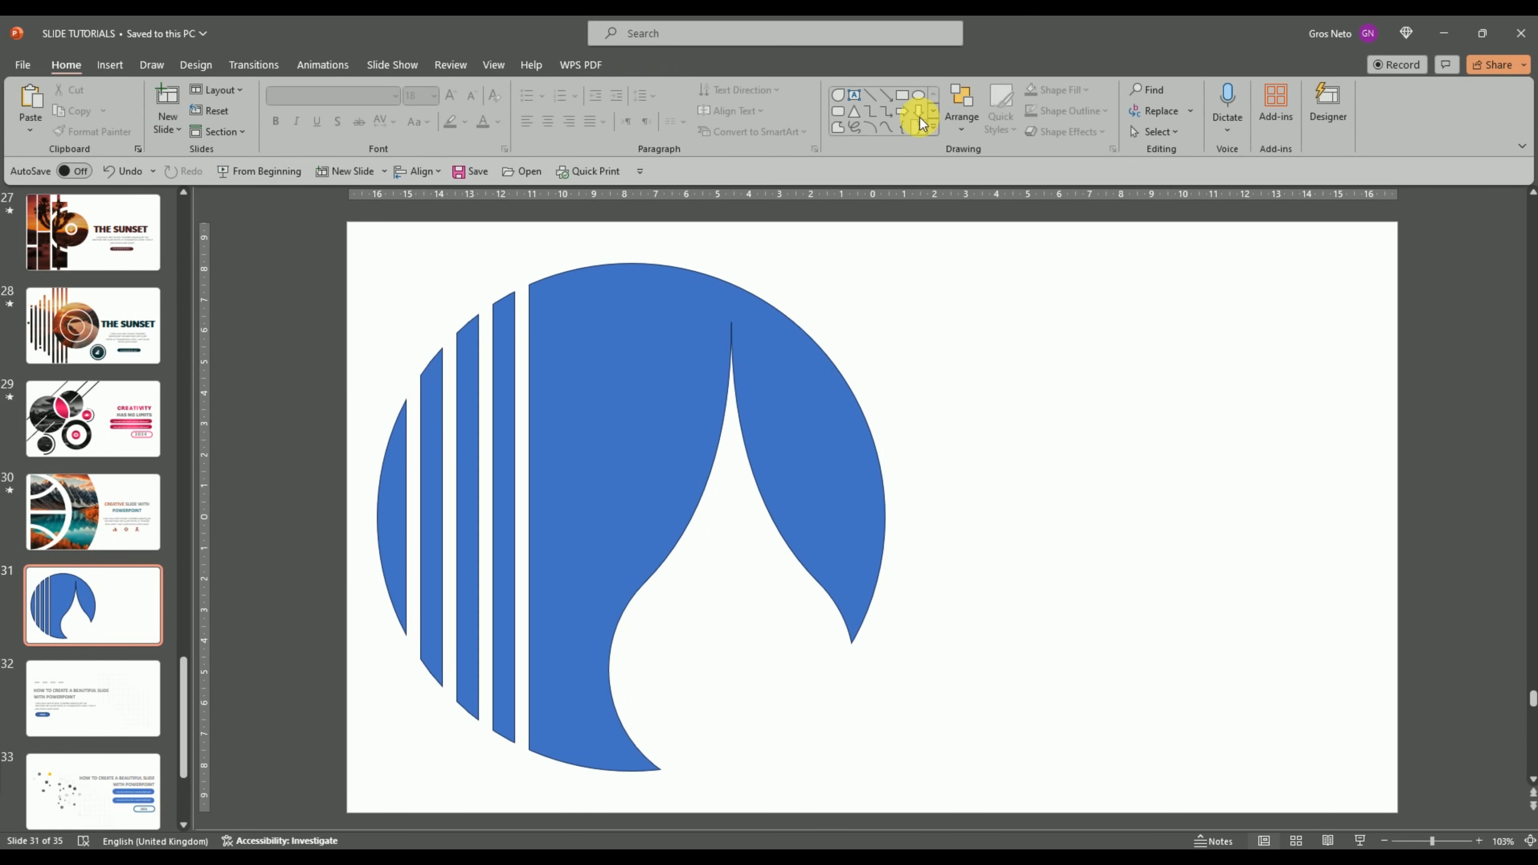
Draw a small circle about 2.96 cm in diameter and place it inside the teardrop cutout.
left_click(919, 97)
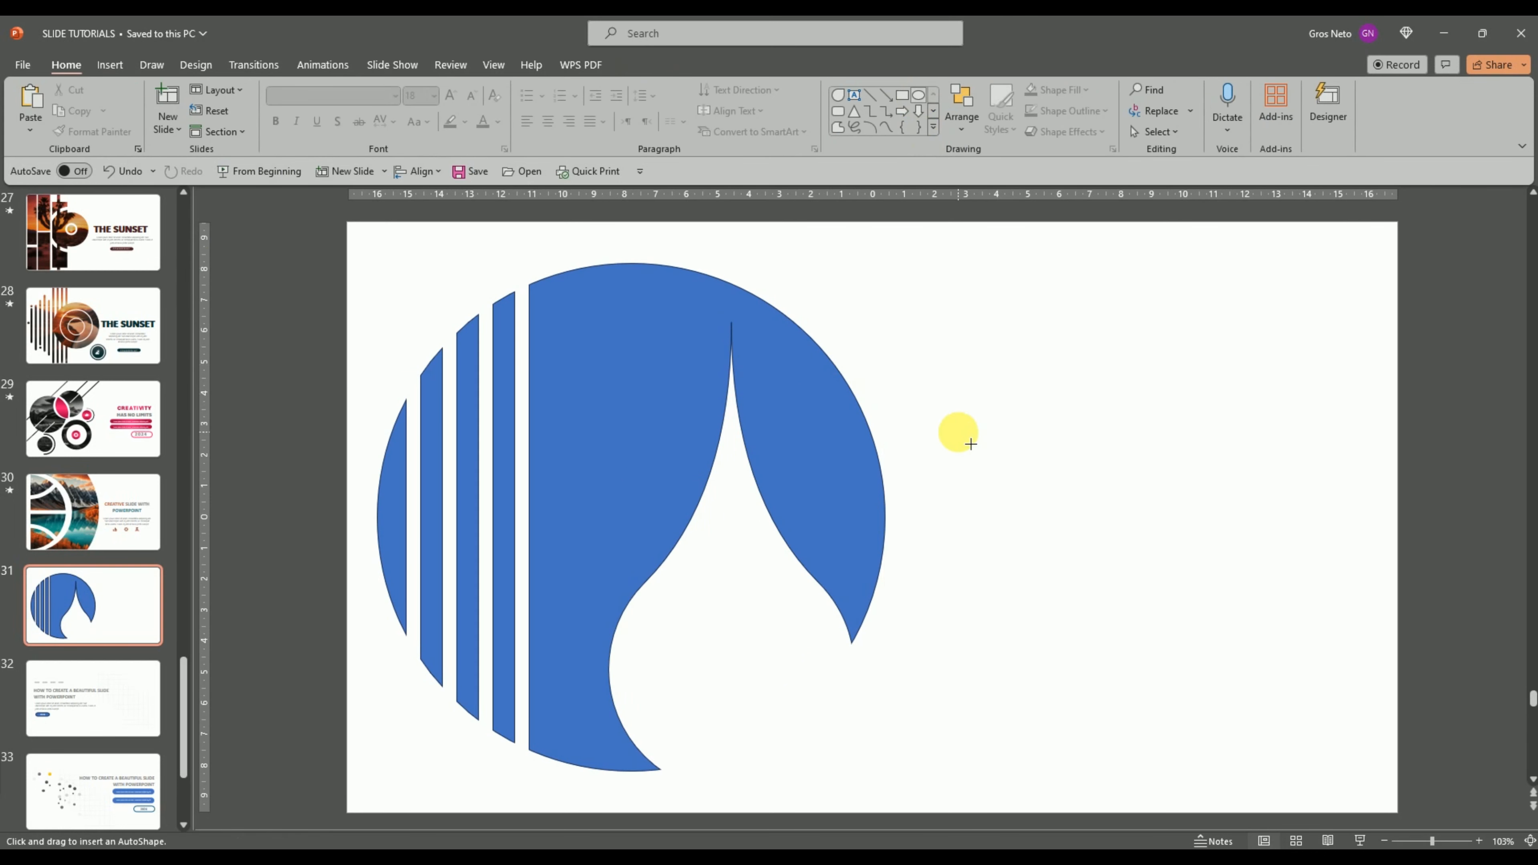
left_click_drag(970, 445, 738, 654)
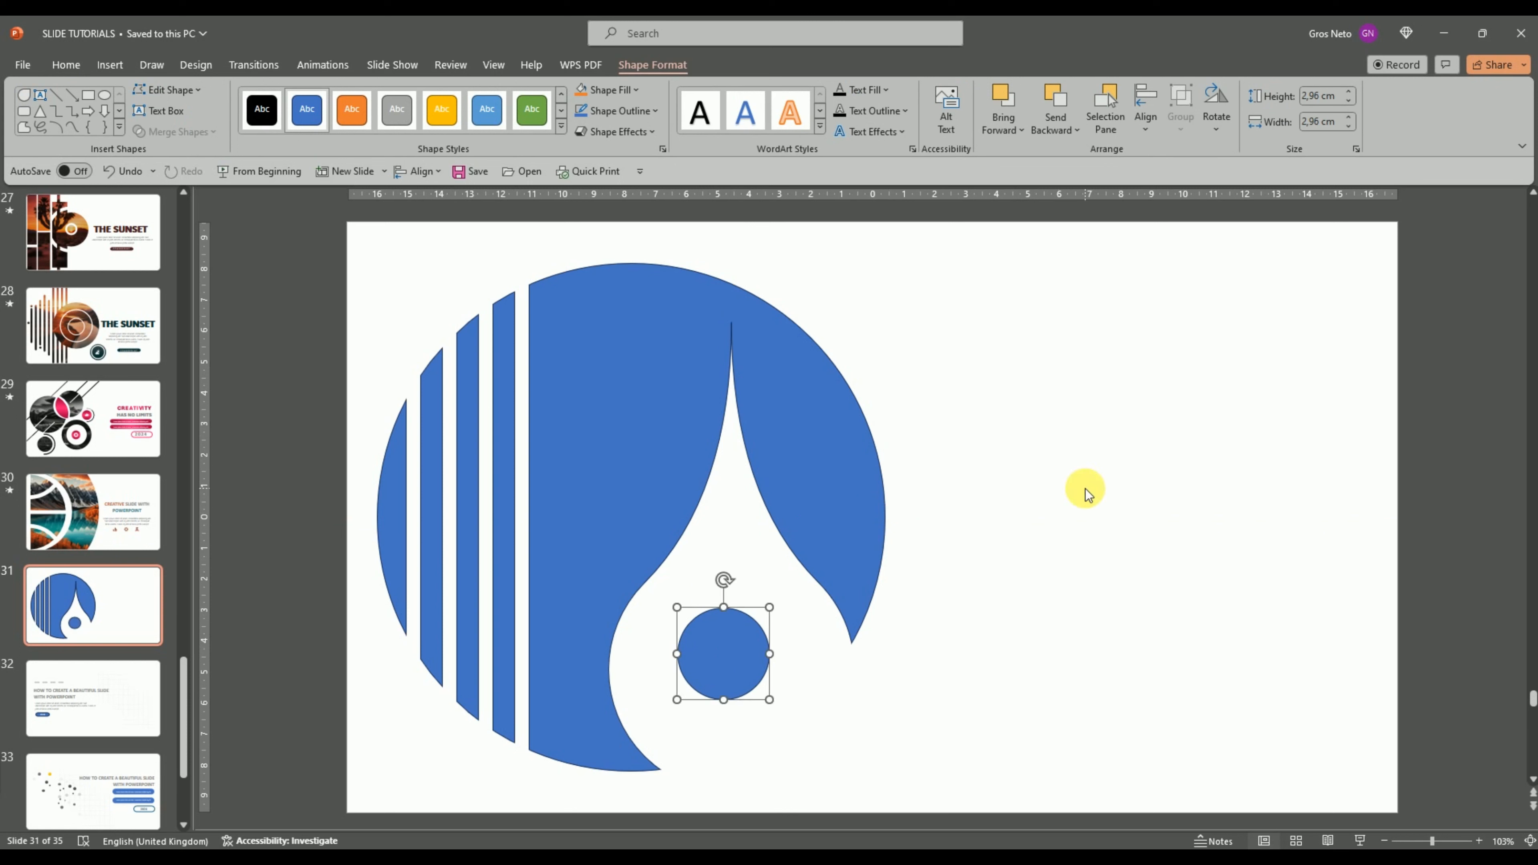
left_click(911, 326)
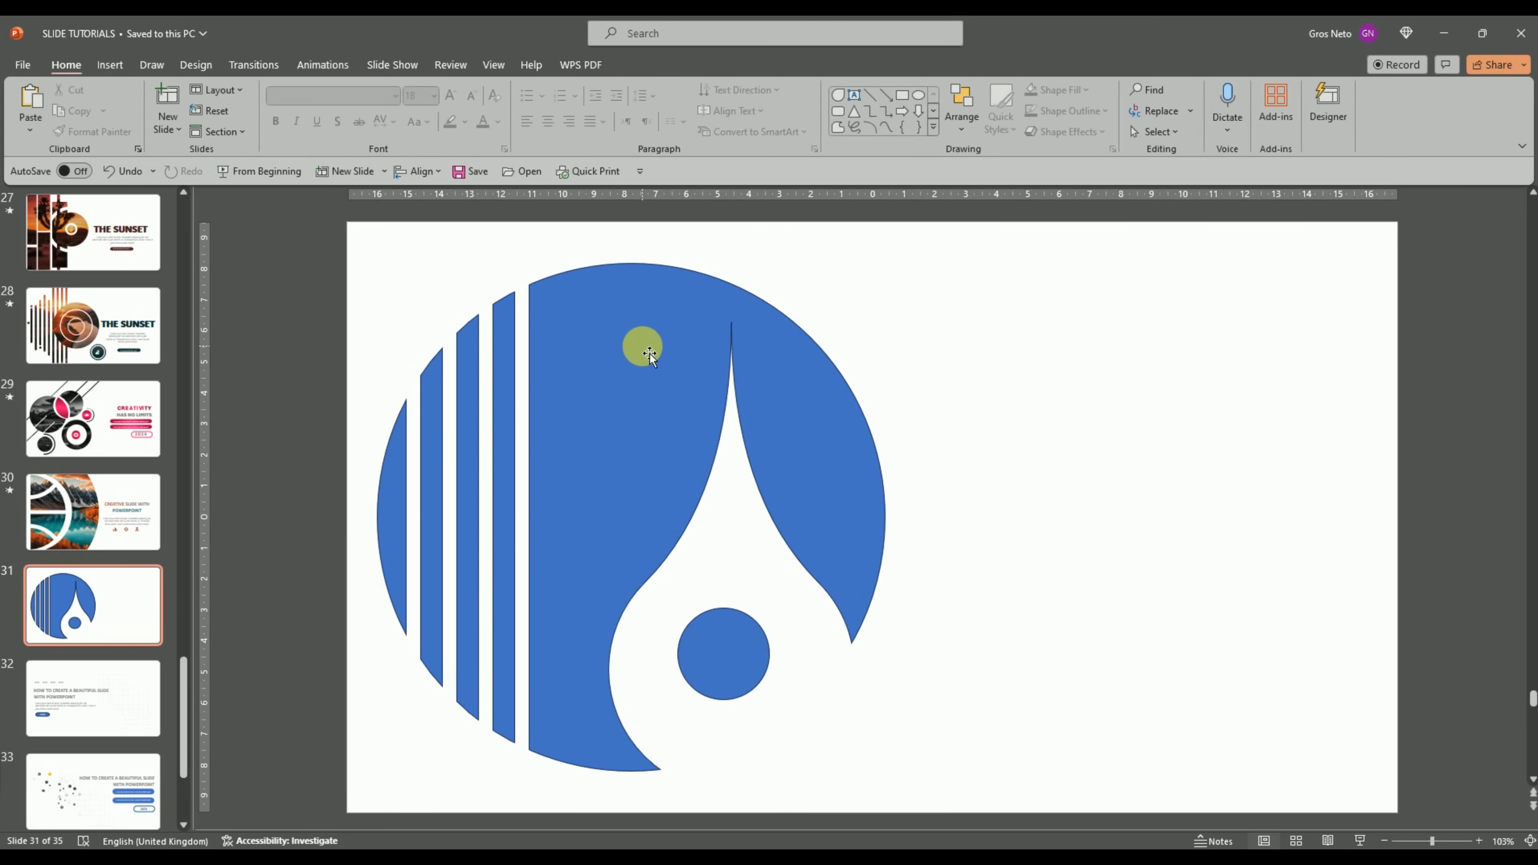
Copy the large striped circle with the teardrop cutout.
left_click(650, 352)
right_click(648, 348)
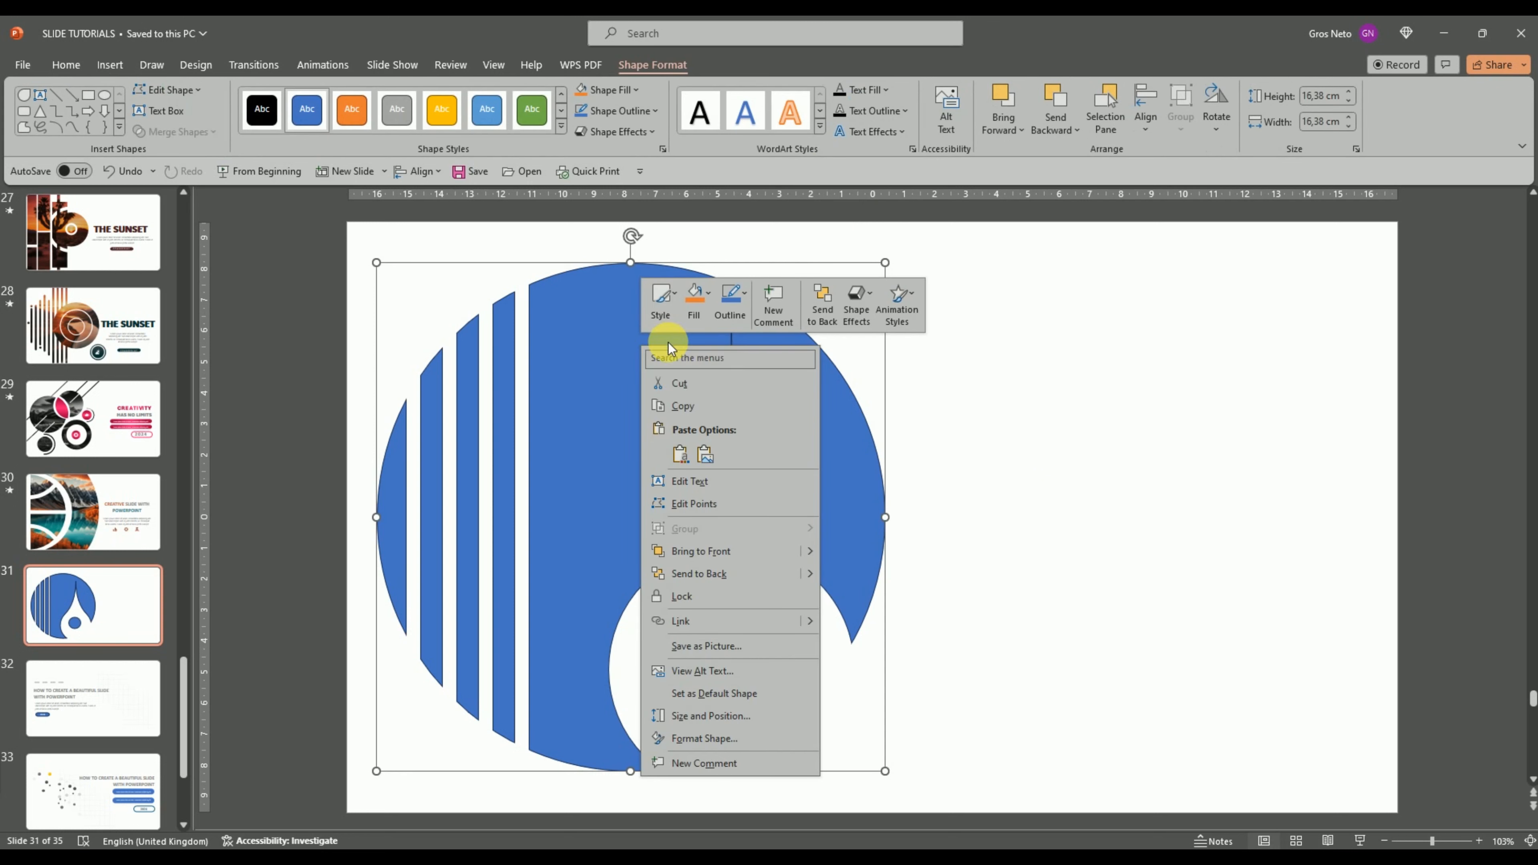
left_click(691, 416)
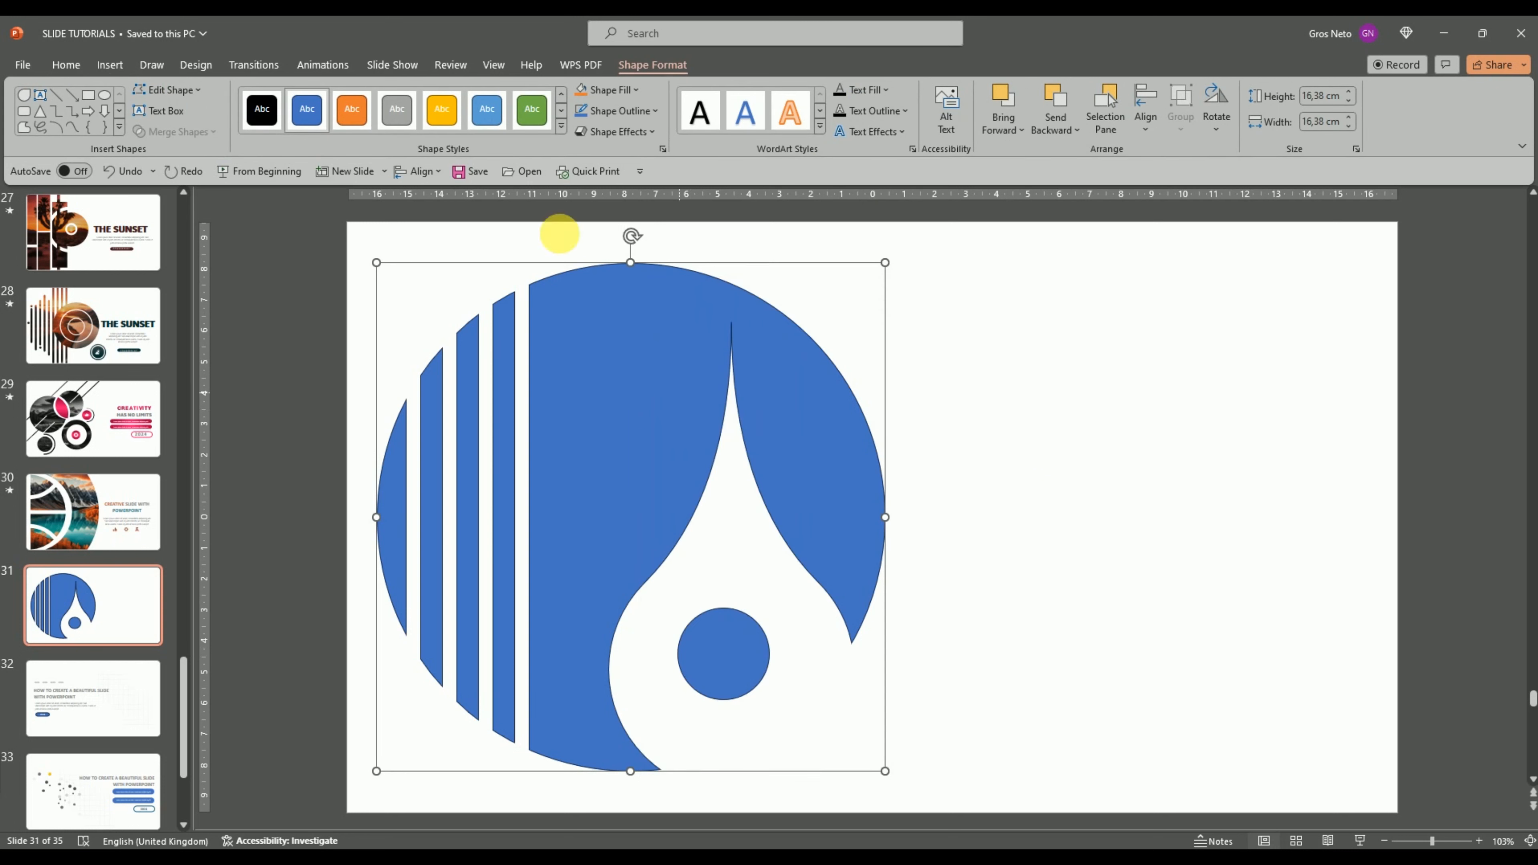
Add a new layout at the end of the slide master and delete its title and footer placeholders.
left_click(495, 65)
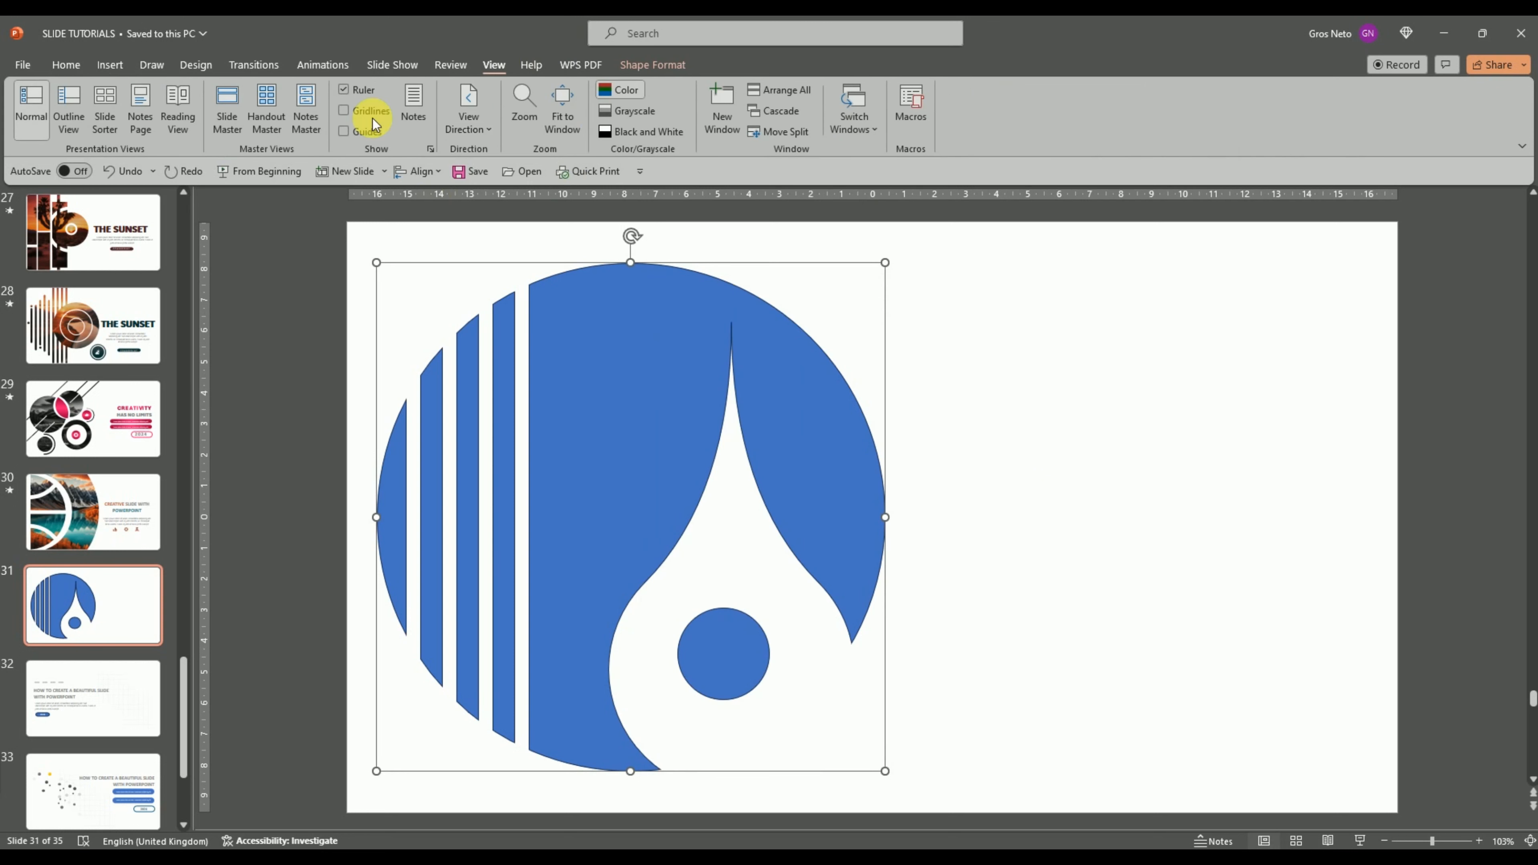
left_click(227, 94)
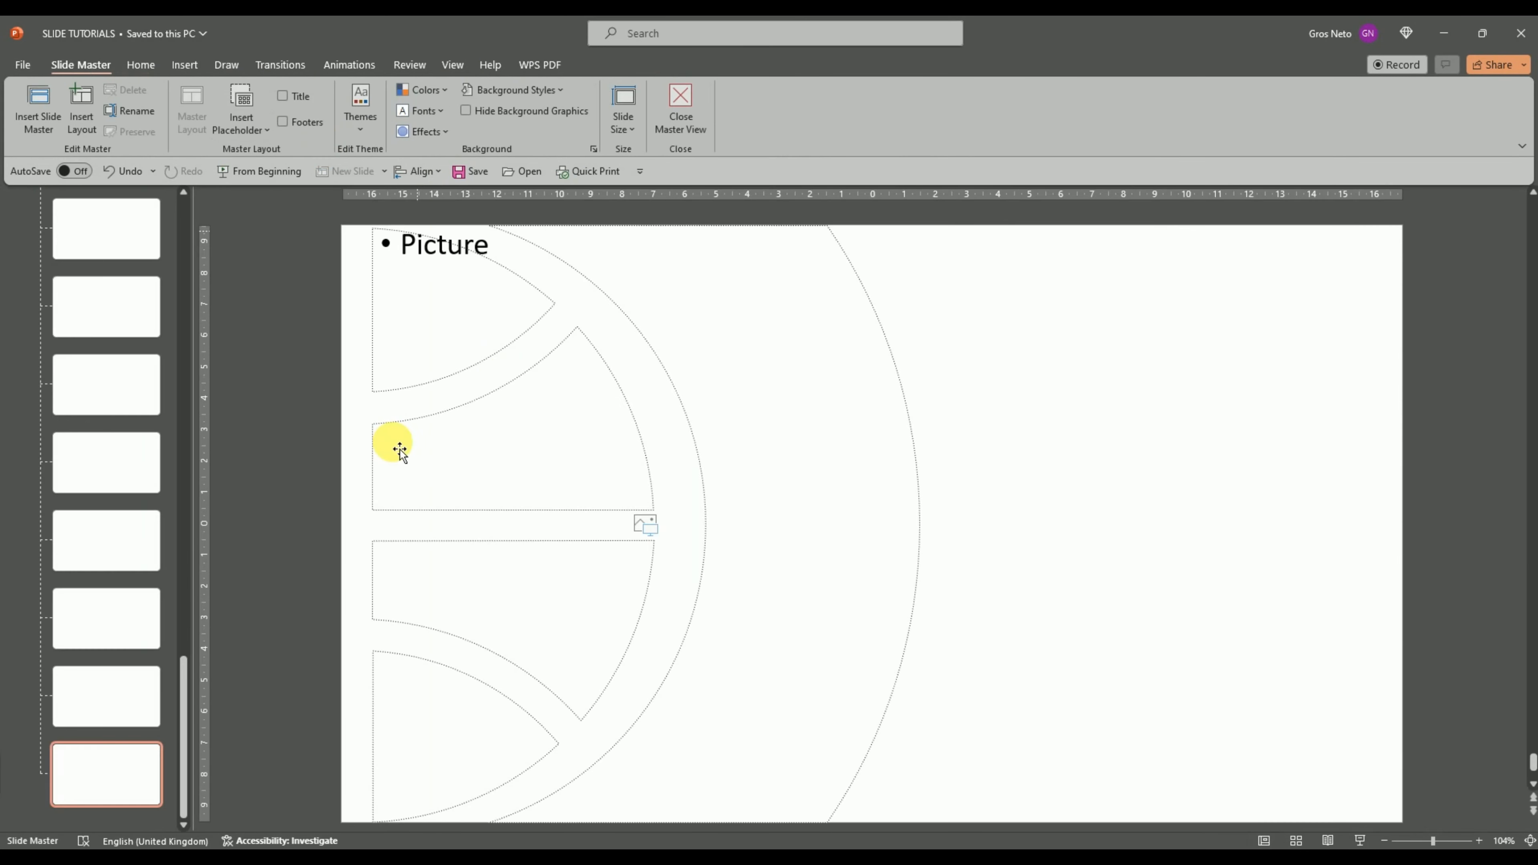
key("Return")
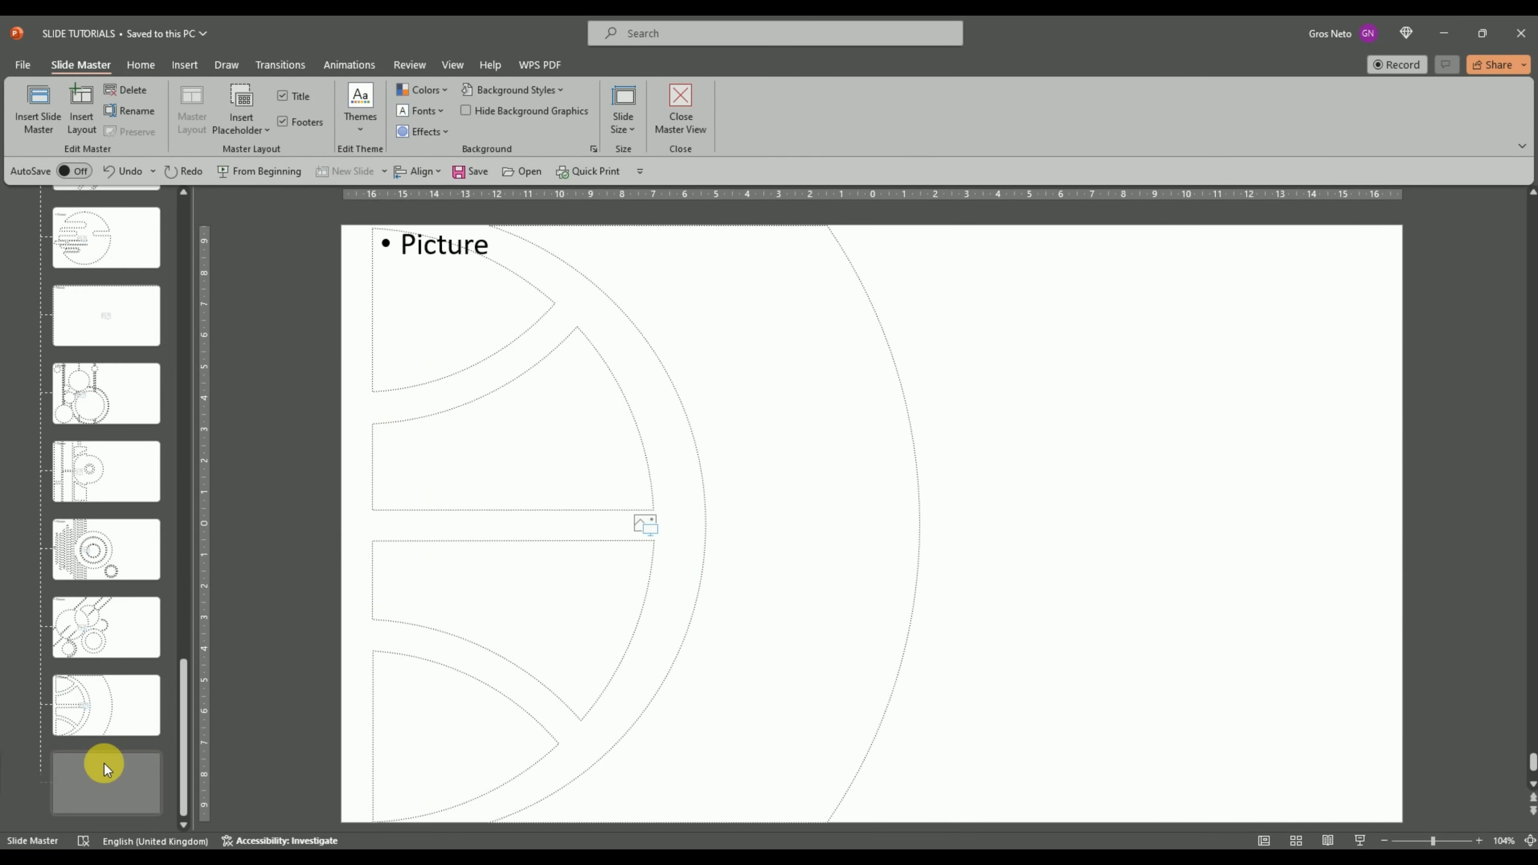
left_click(424, 253)
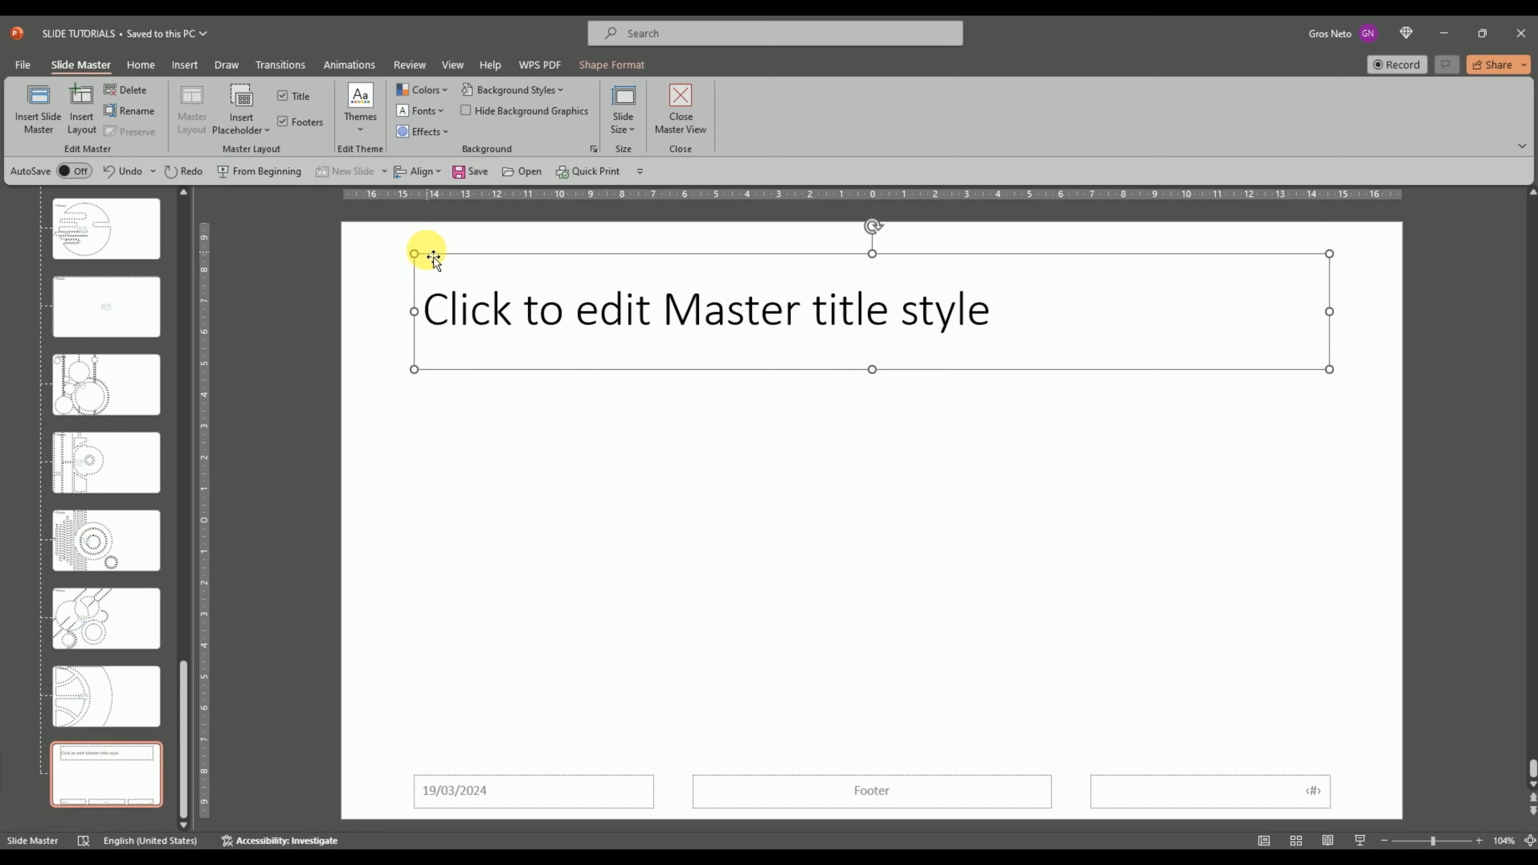
key("Delete")
left_click_drag(364, 664, 1345, 844)
key("Delete")
Paste the copied shape into the blank layout and send a picture placeholder about 23.32 by 19.05 cm behind it.
right_click(832, 531)
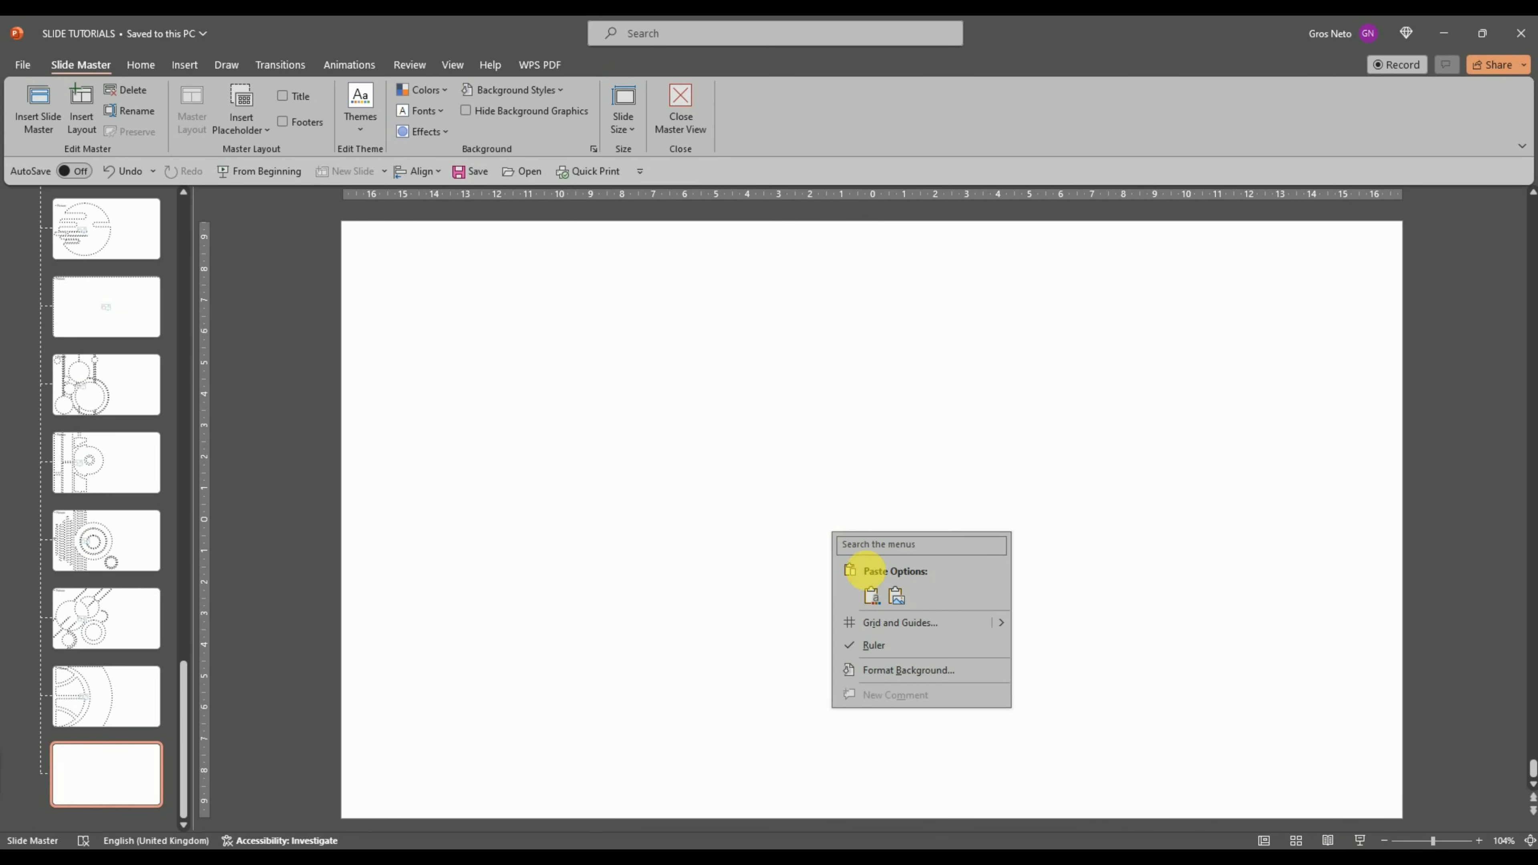
left_click(871, 595)
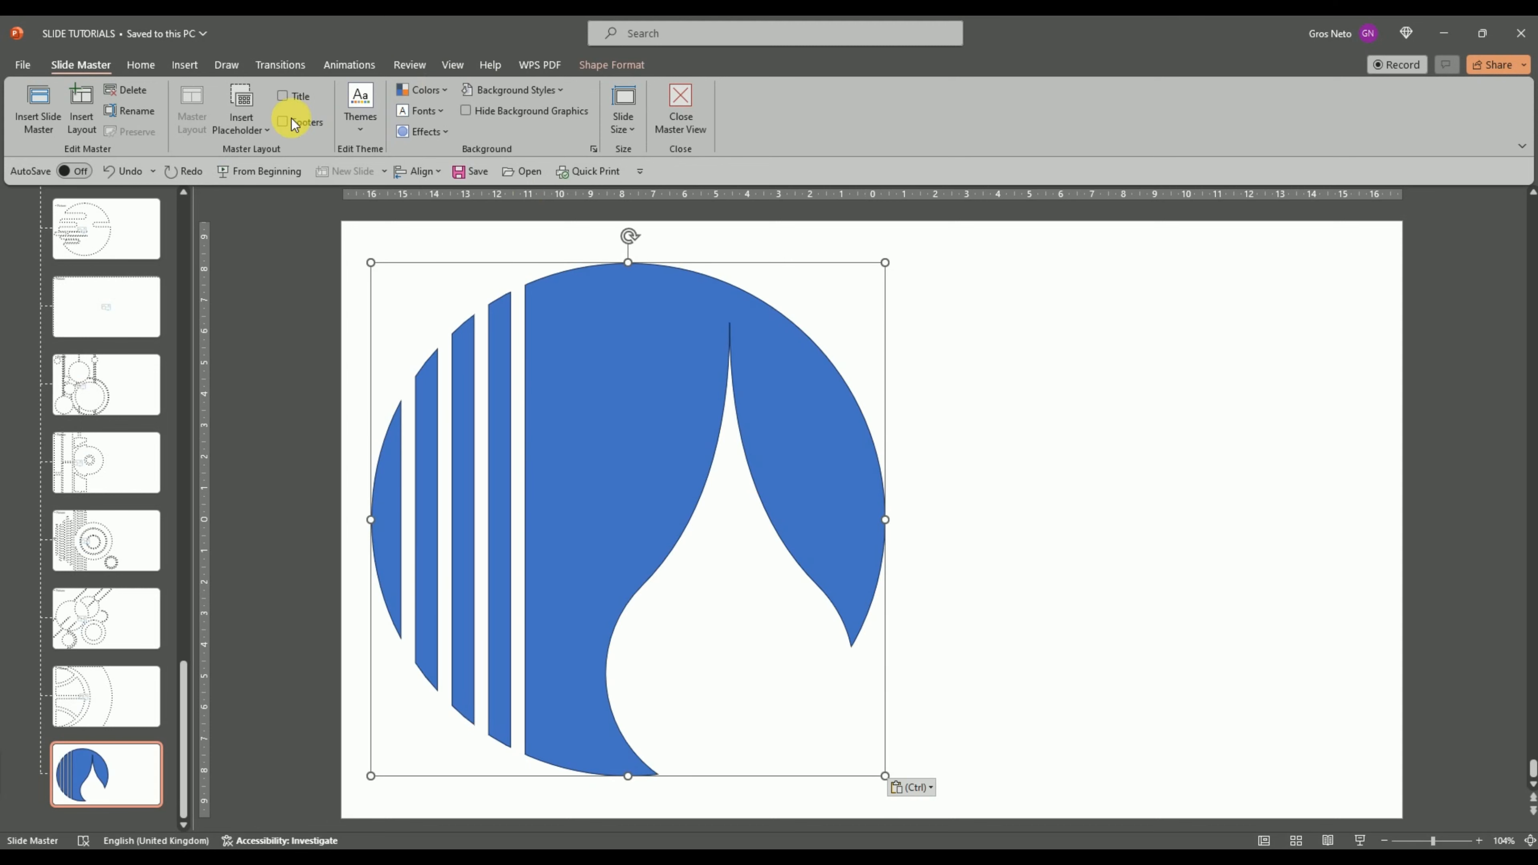
left_click(248, 129)
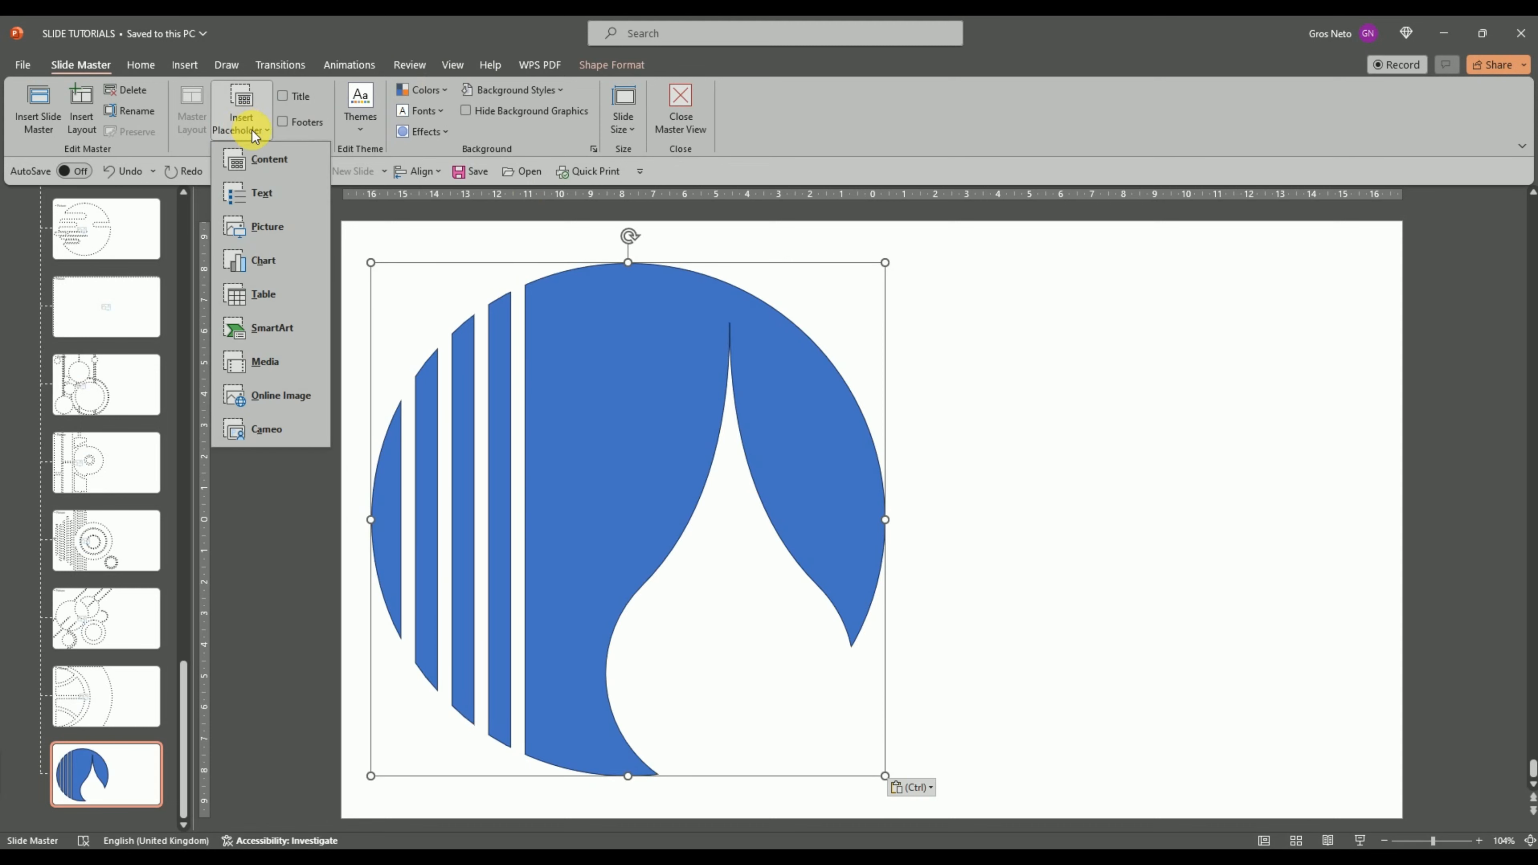
left_click(270, 223)
left_click_drag(303, 222, 1034, 818)
right_click(849, 441)
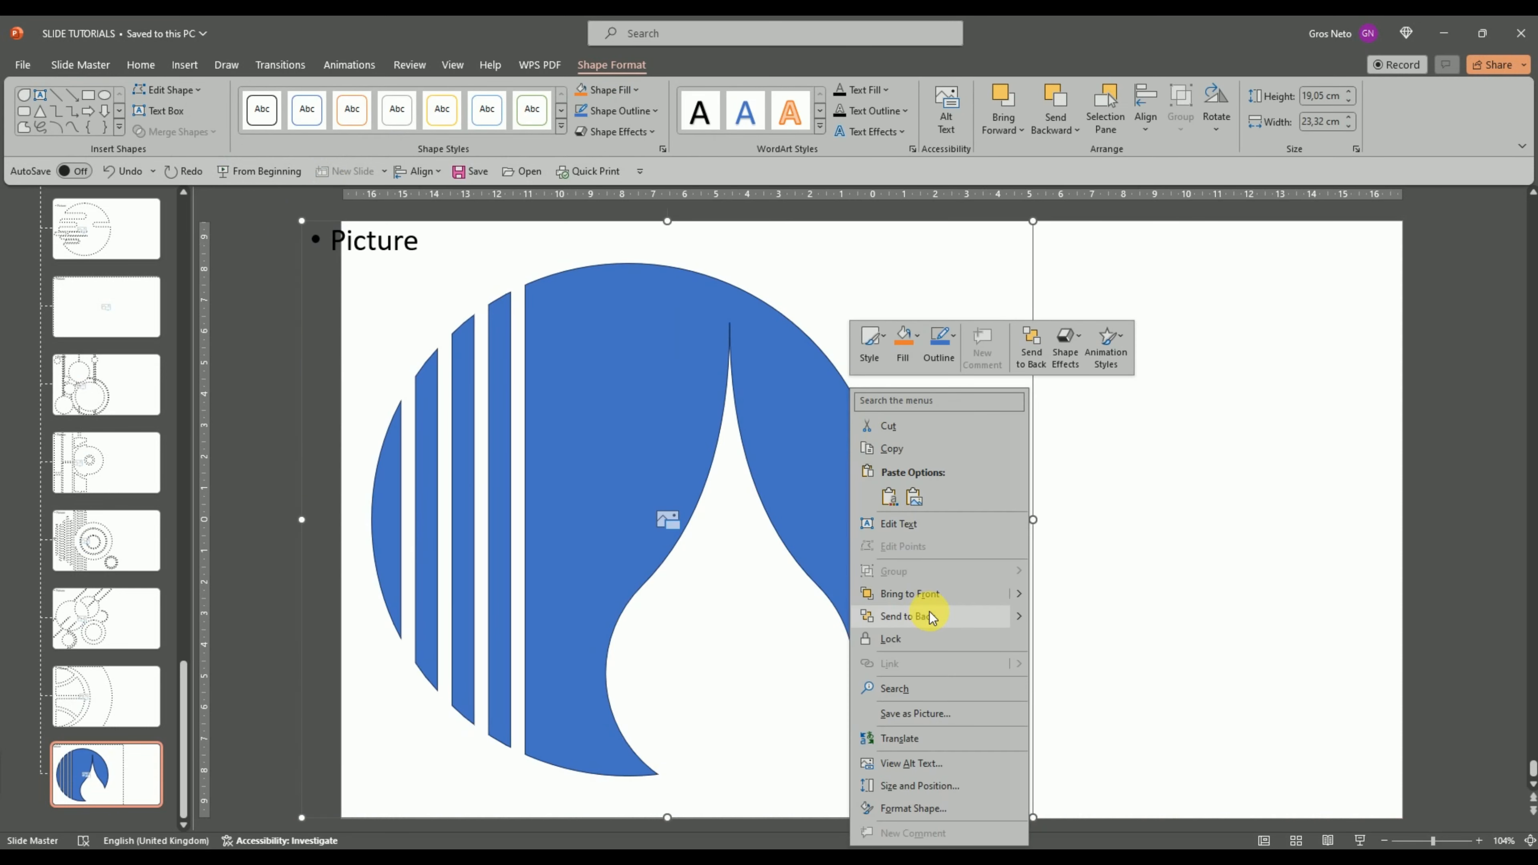
left_click(930, 623)
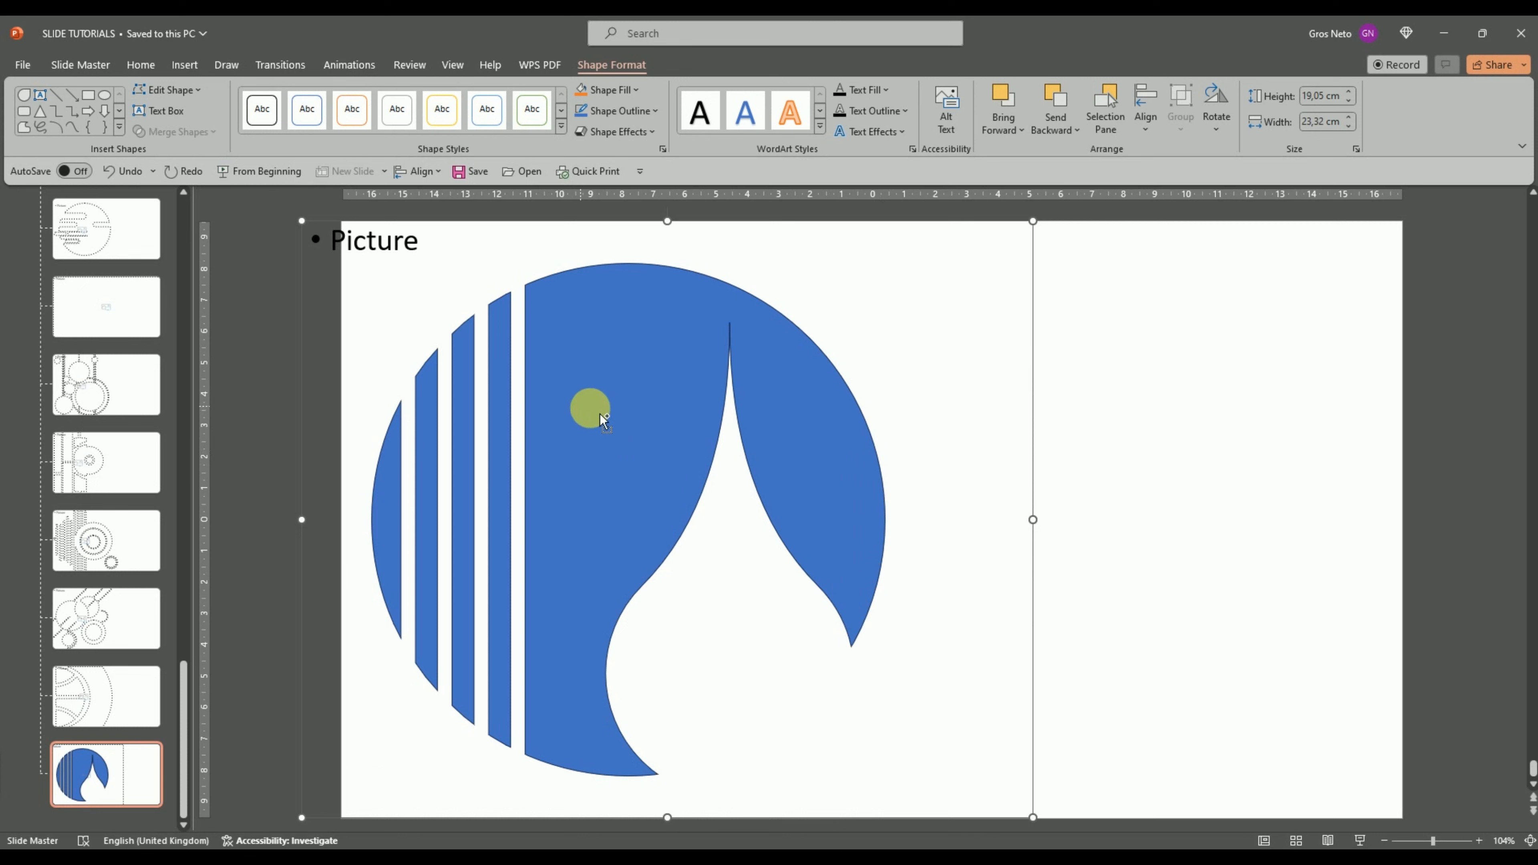
Intersect the picture placeholder with the striped circle shape so the placeholder takes its outline.
left_click(603, 420, "shift")
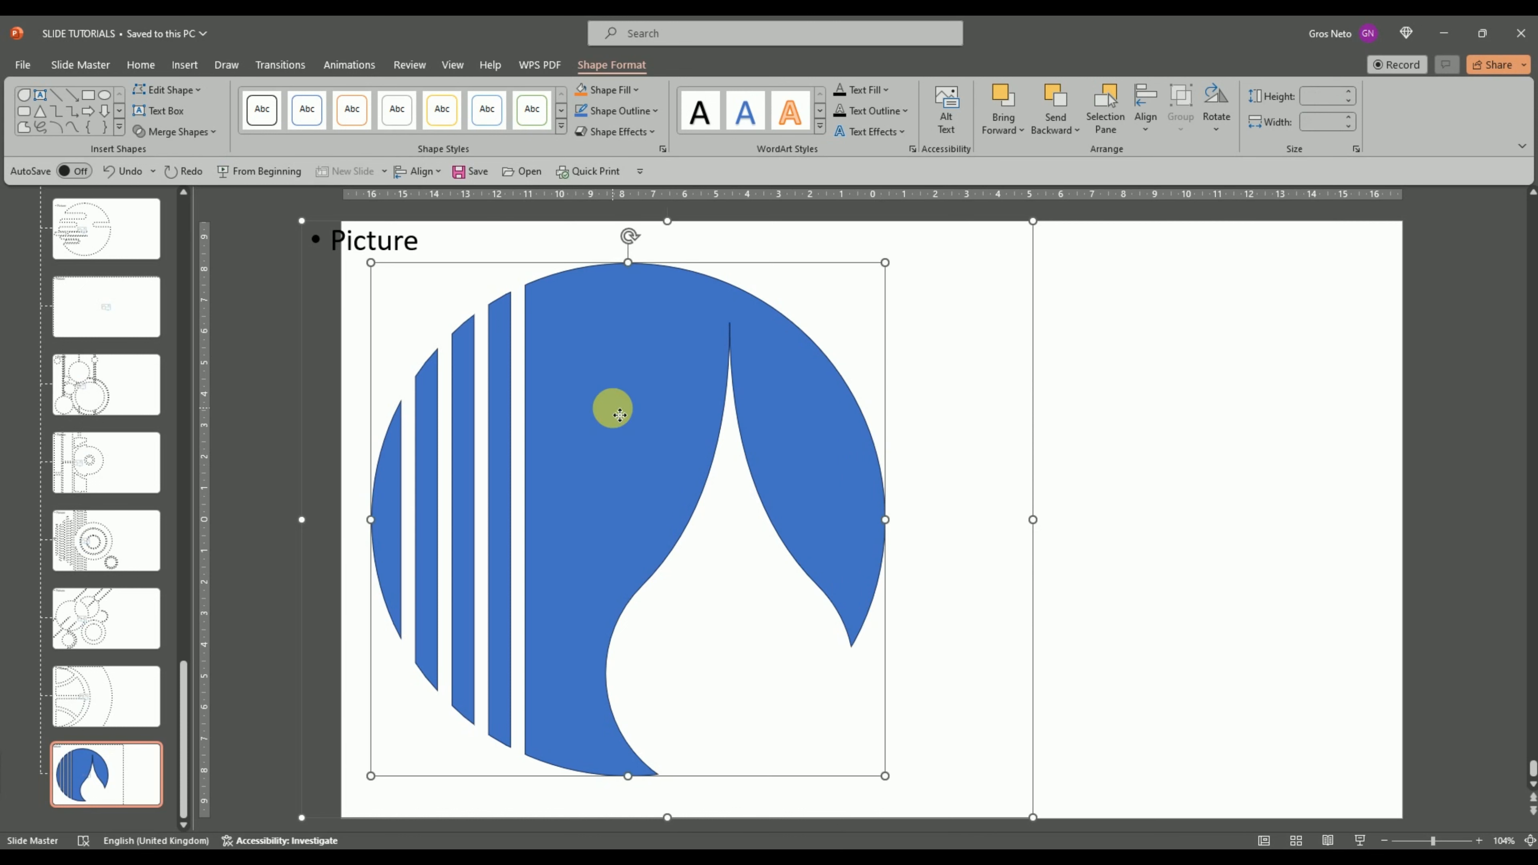
left_click(212, 143)
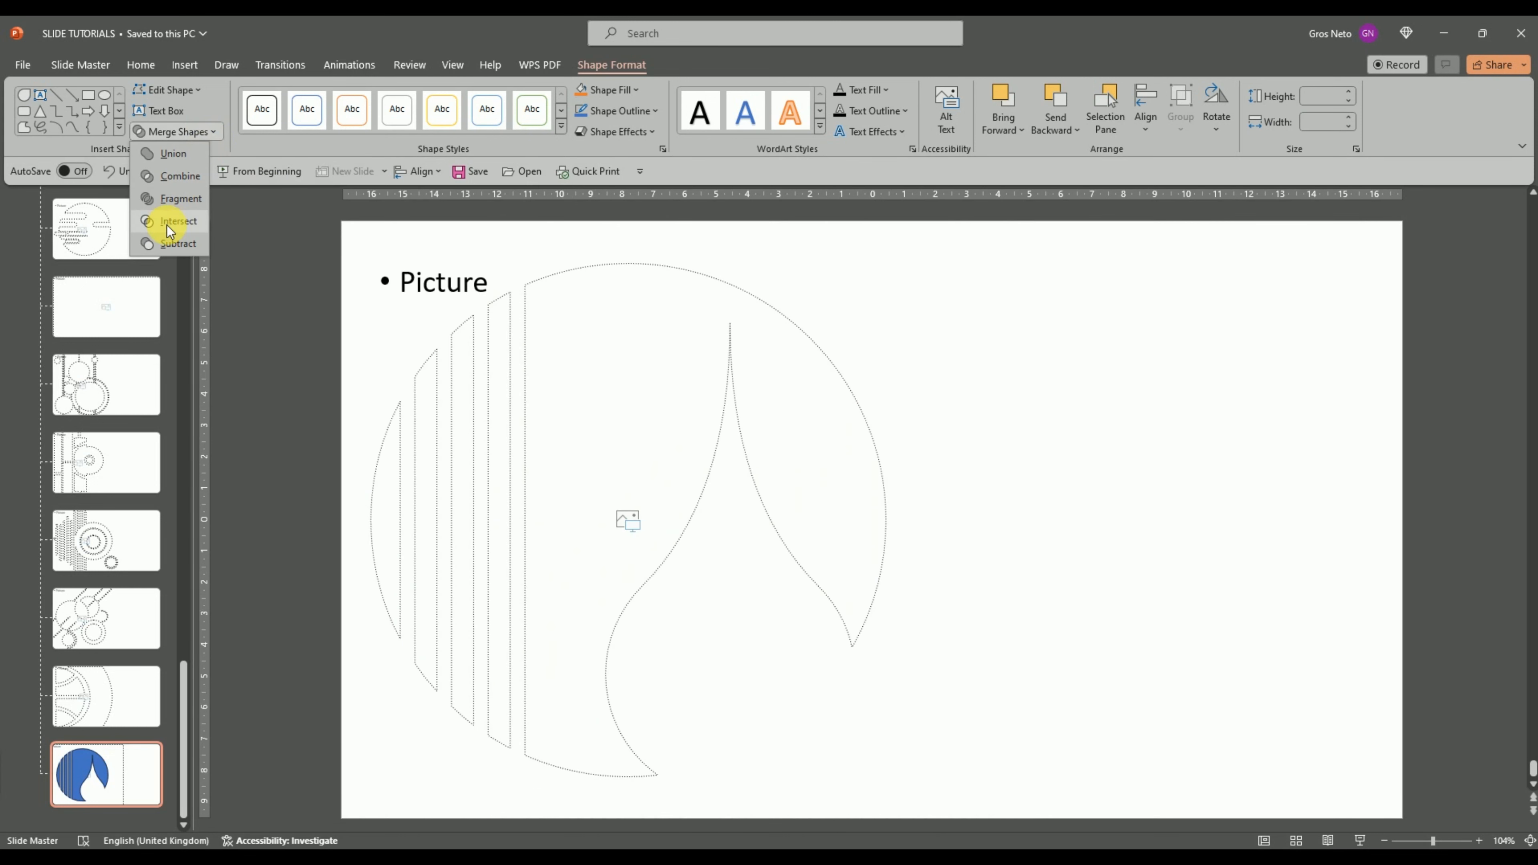
left_click(171, 222)
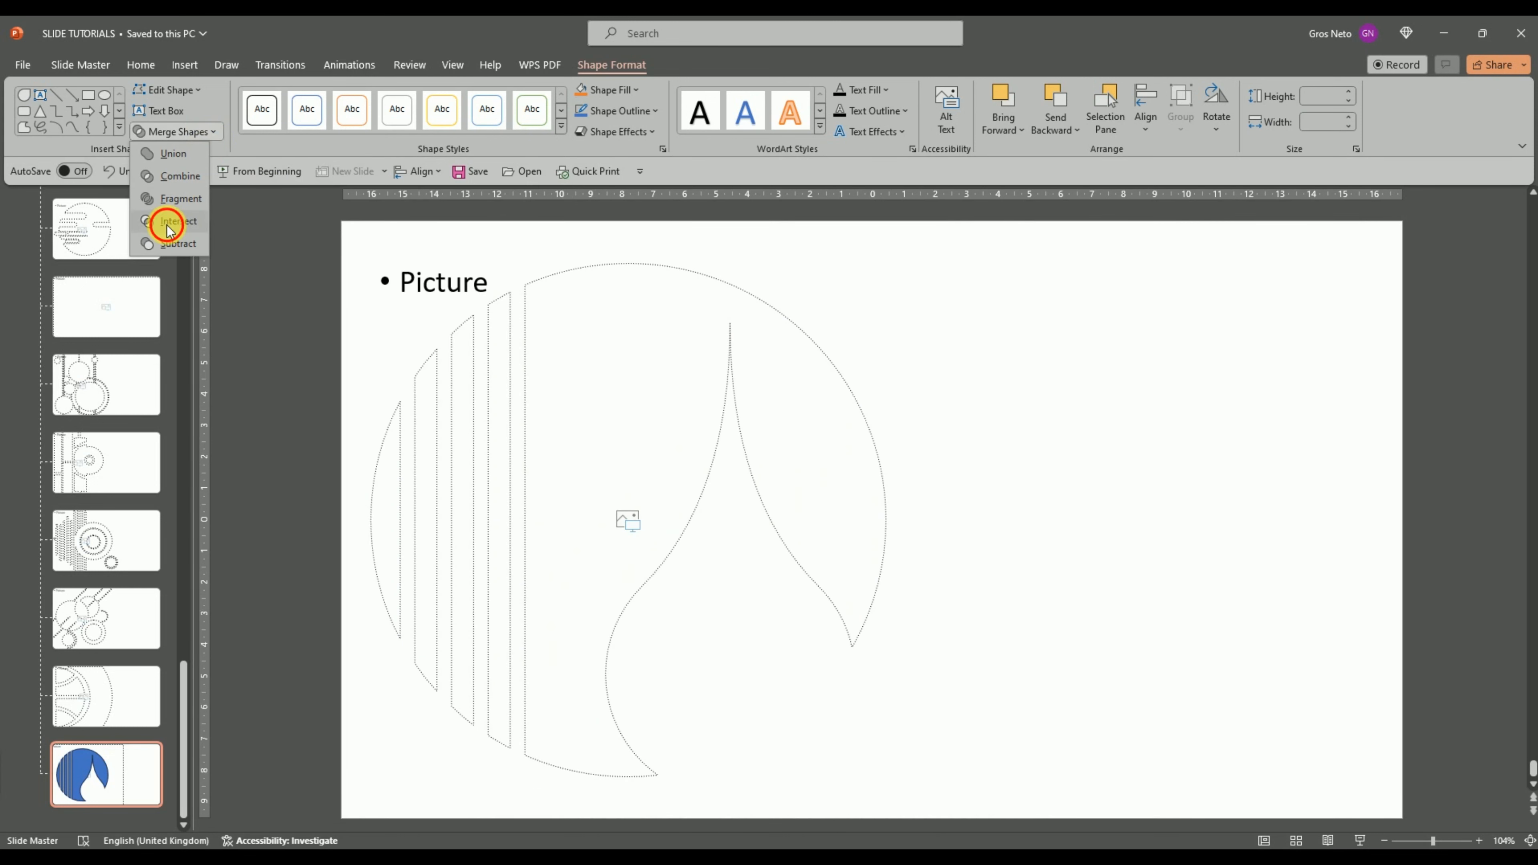
left_click(1048, 488)
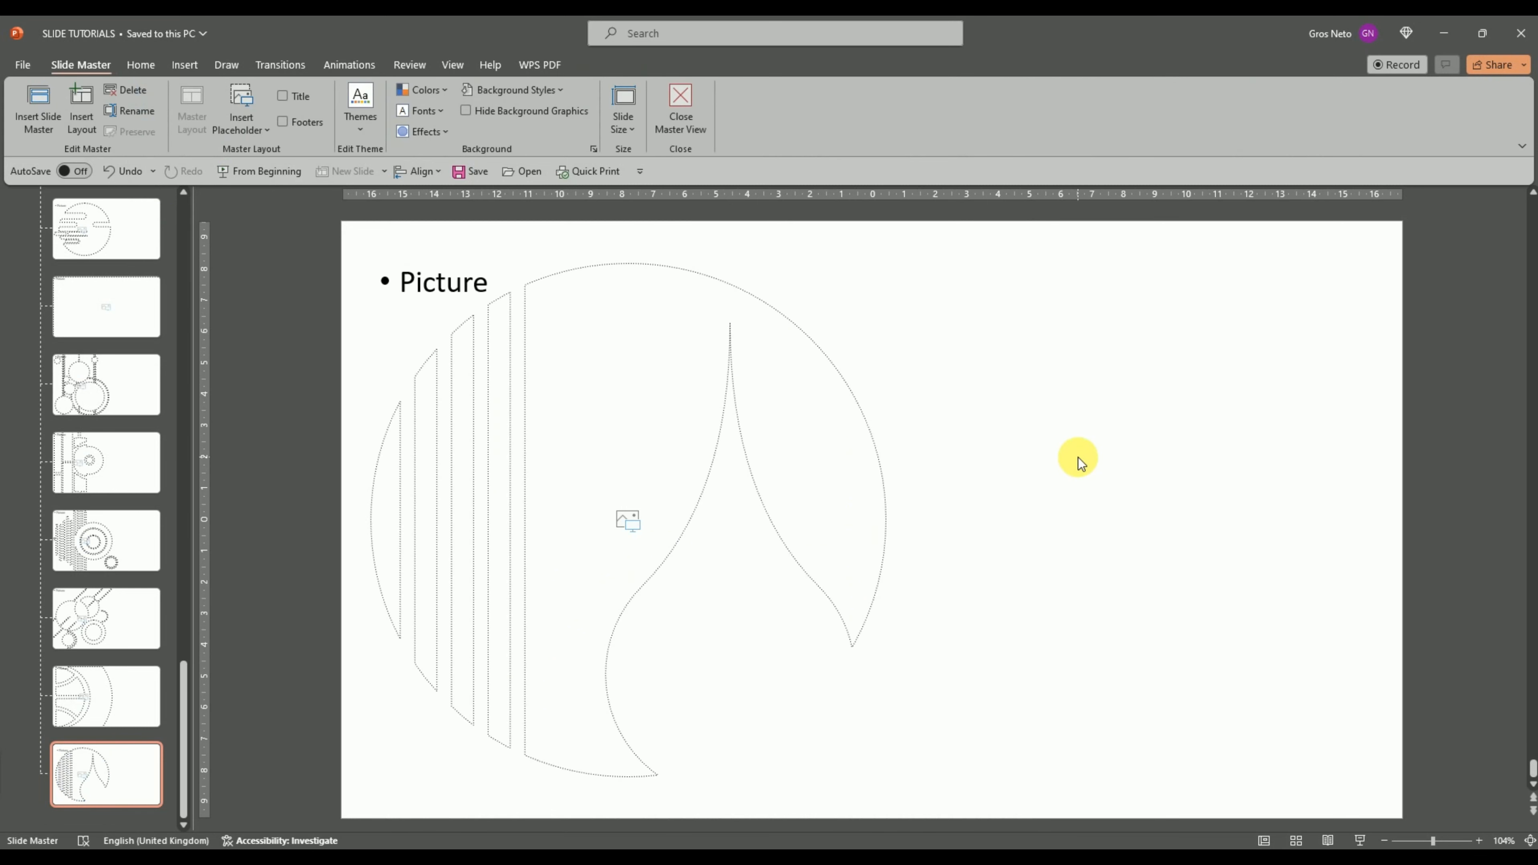
Leave the slide master and add a slide after slide 30 using the 27_Custom Layout.
left_click(695, 108)
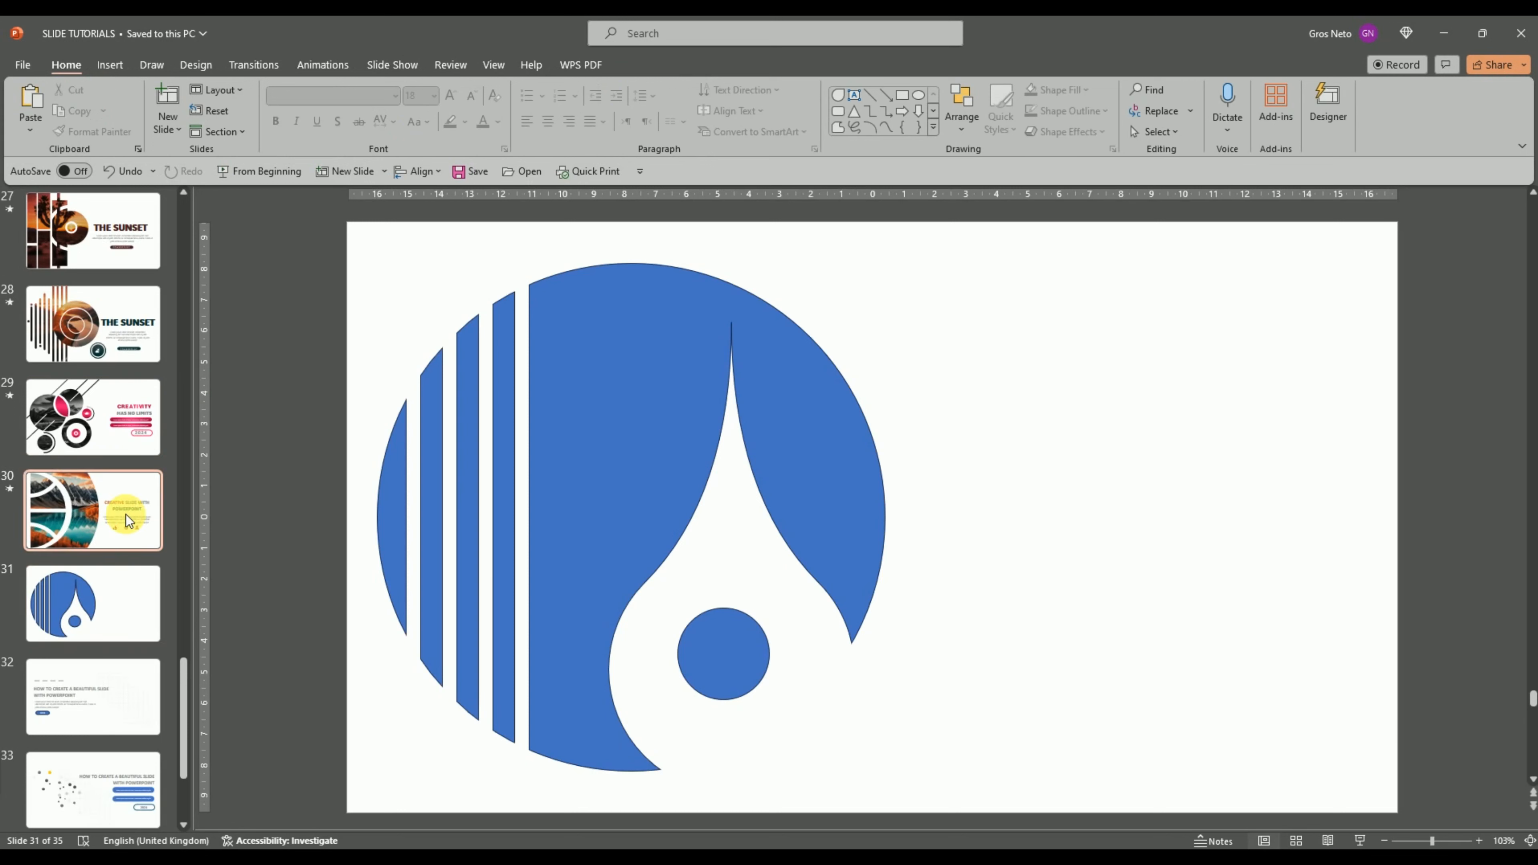
left_click(126, 518)
left_click(179, 126)
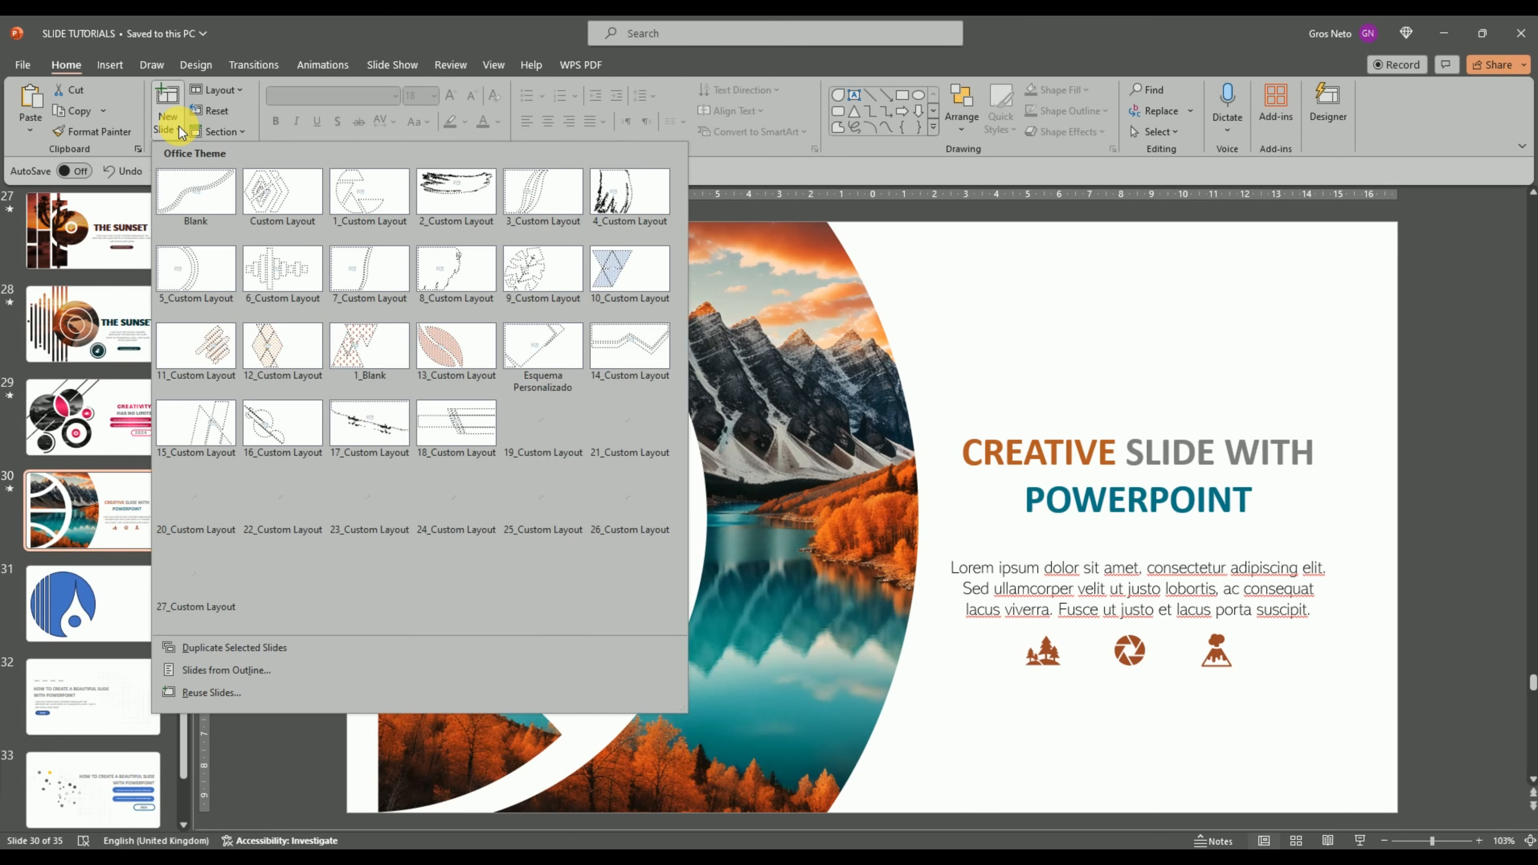
left_click(179, 600)
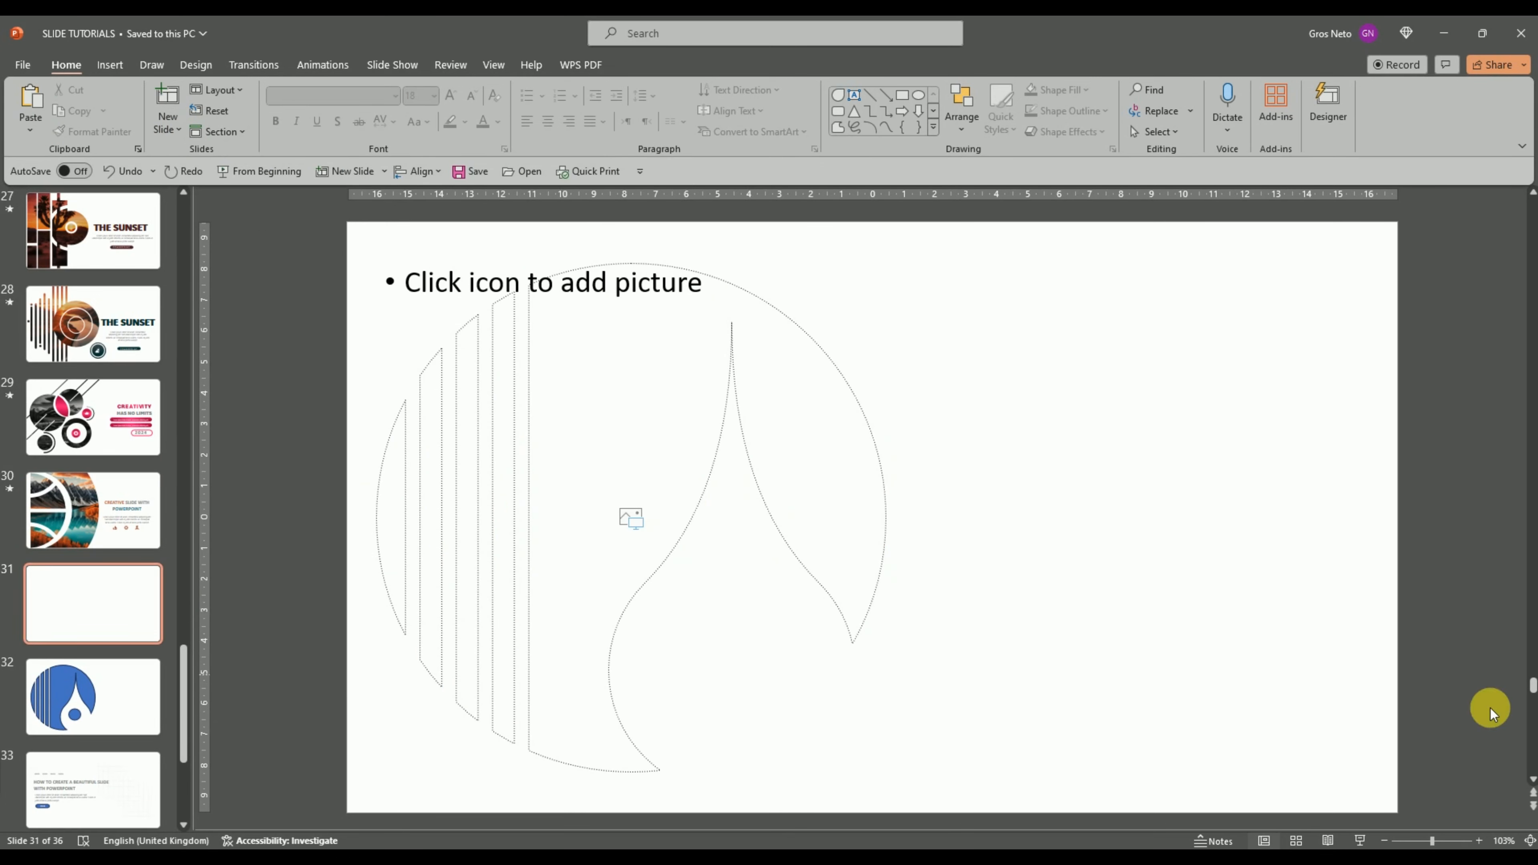
Insert the sunset river picture into the shaped placeholder and shift it left within its crop frame.
left_click(1385, 841)
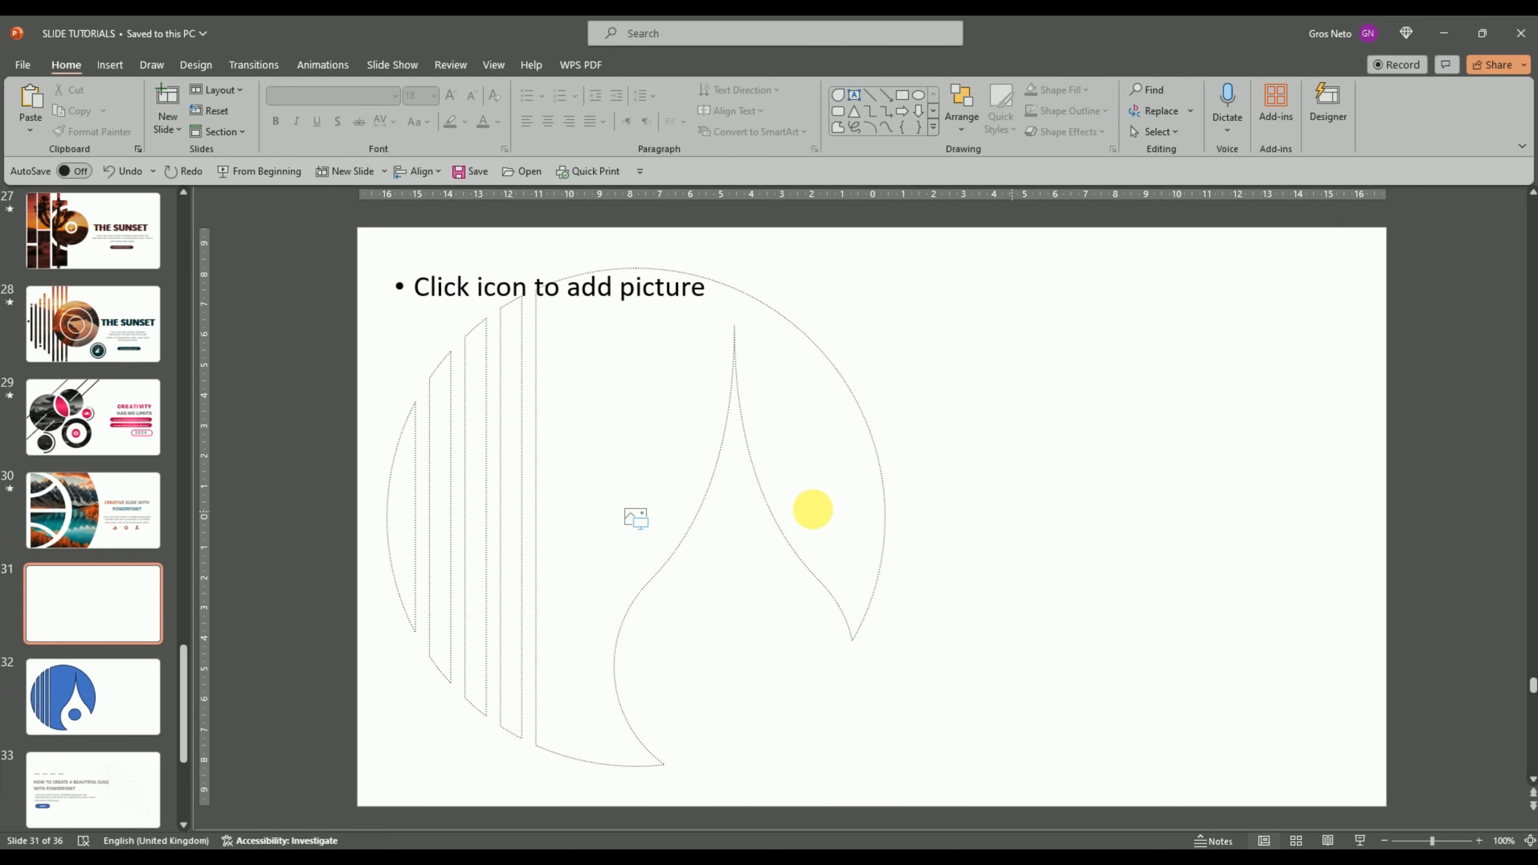
left_click(636, 517)
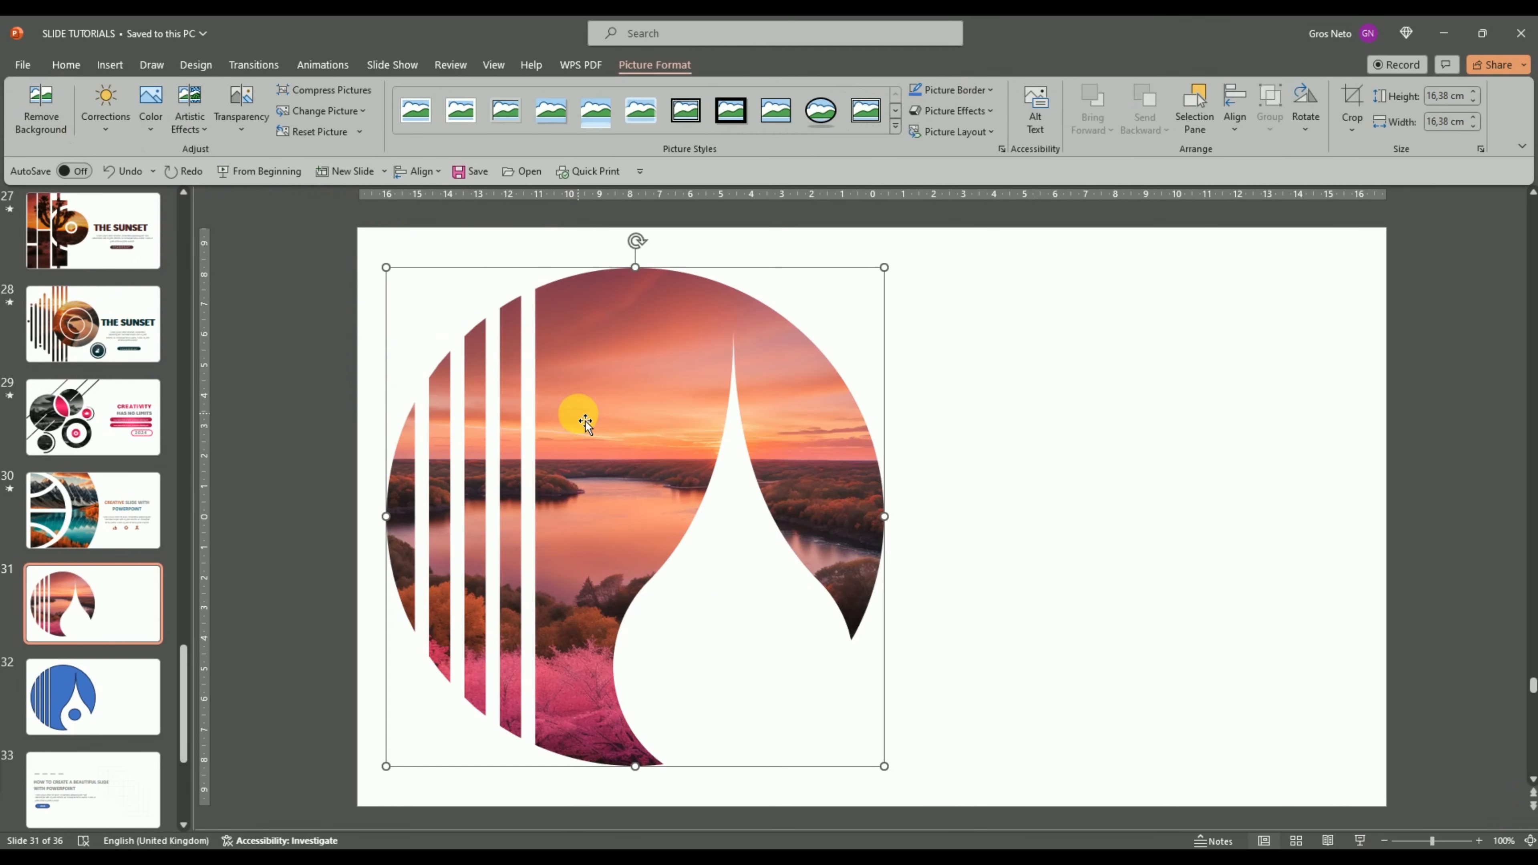
left_click(1353, 95)
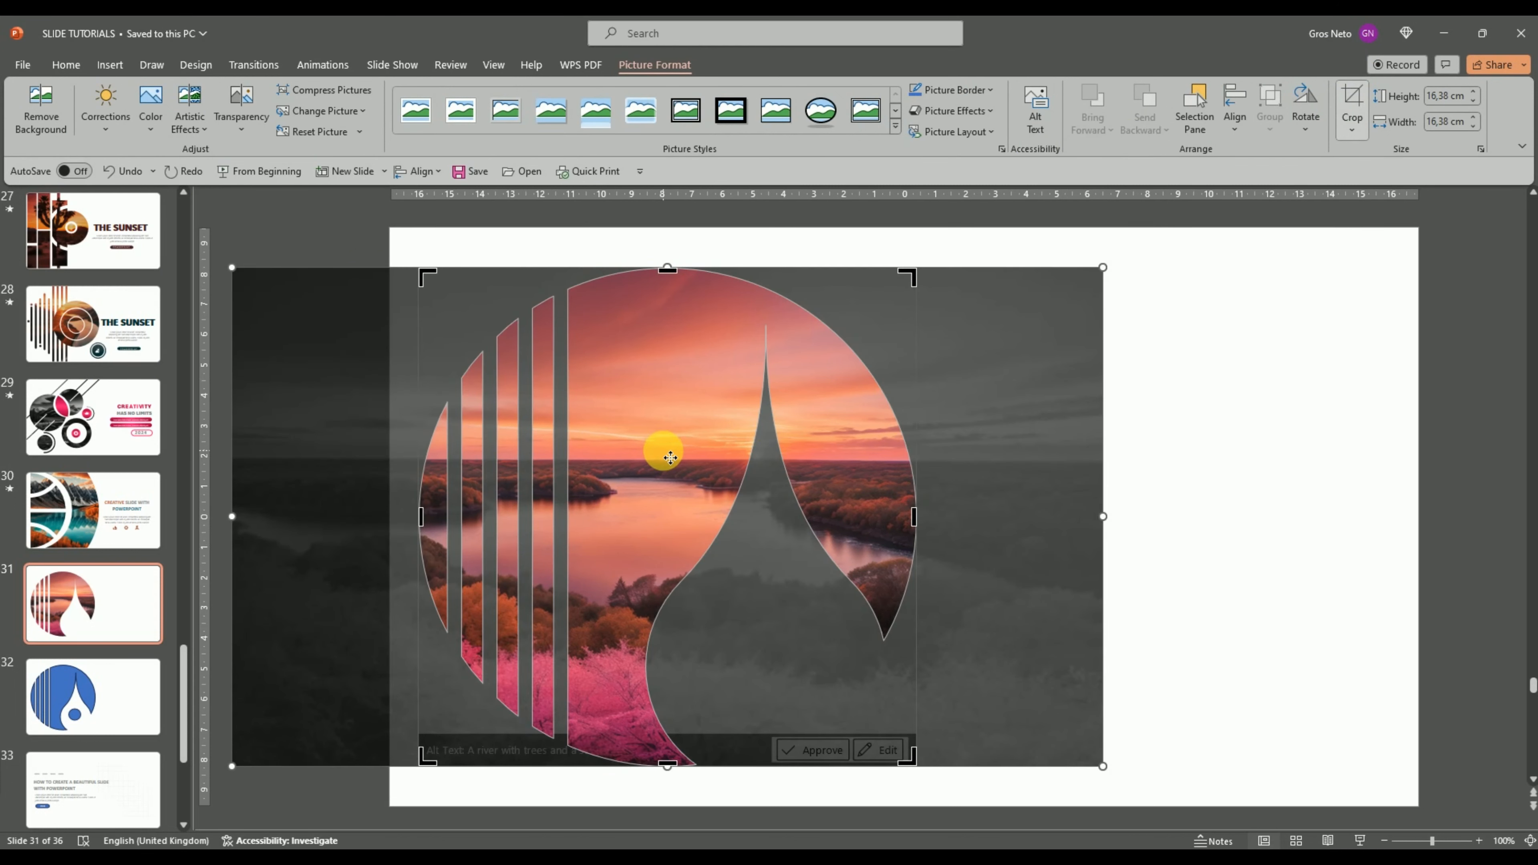
left_click_drag(667, 457, 533, 453)
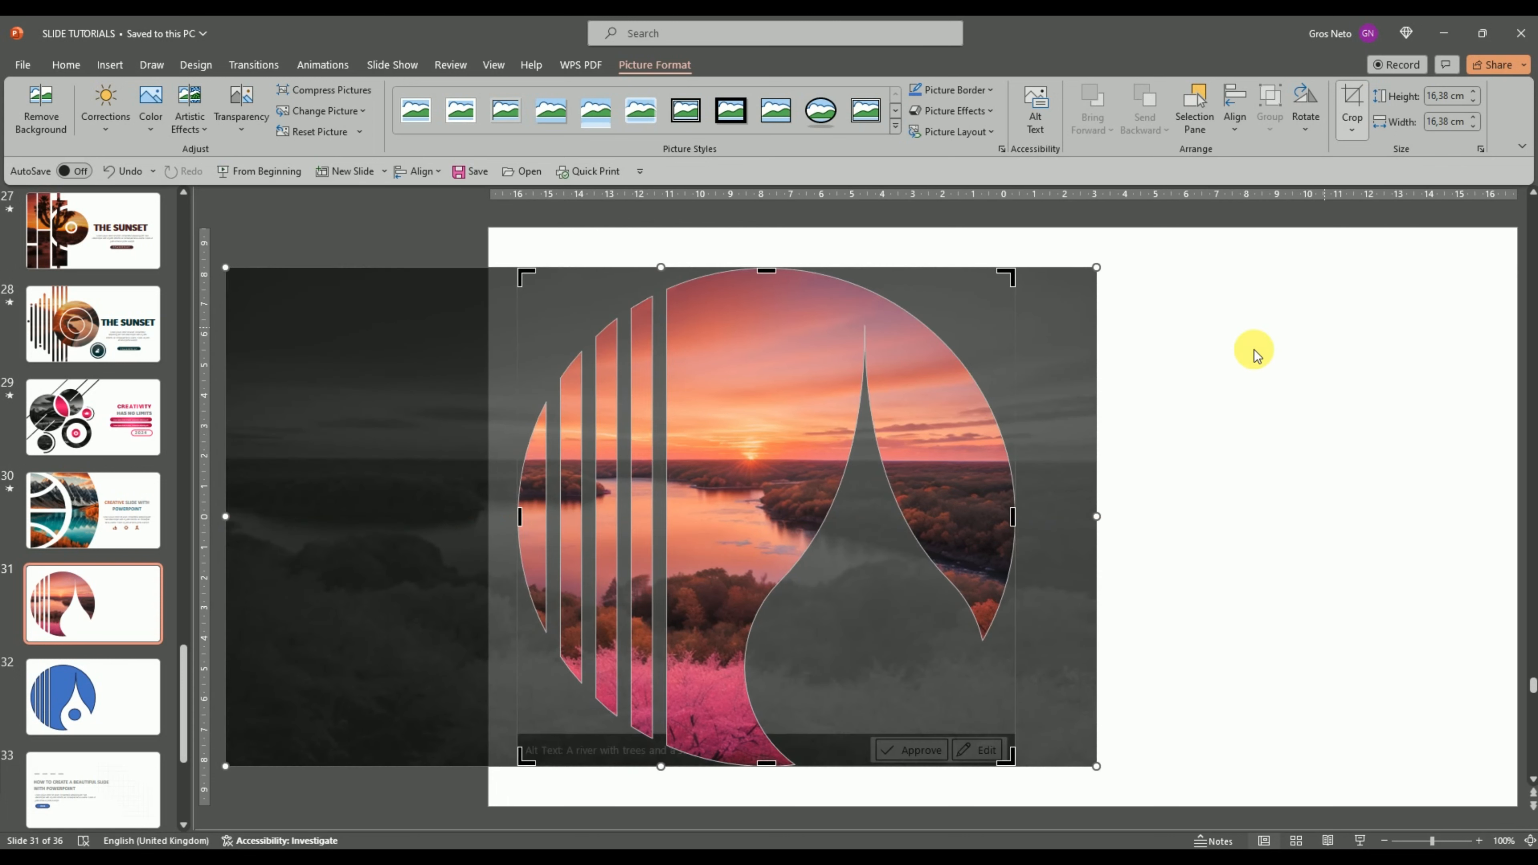
left_click(1143, 359)
Finish cropping the sunset picture and apply the correction preset with brightness -20% and contrast +20%.
left_click(673, 407)
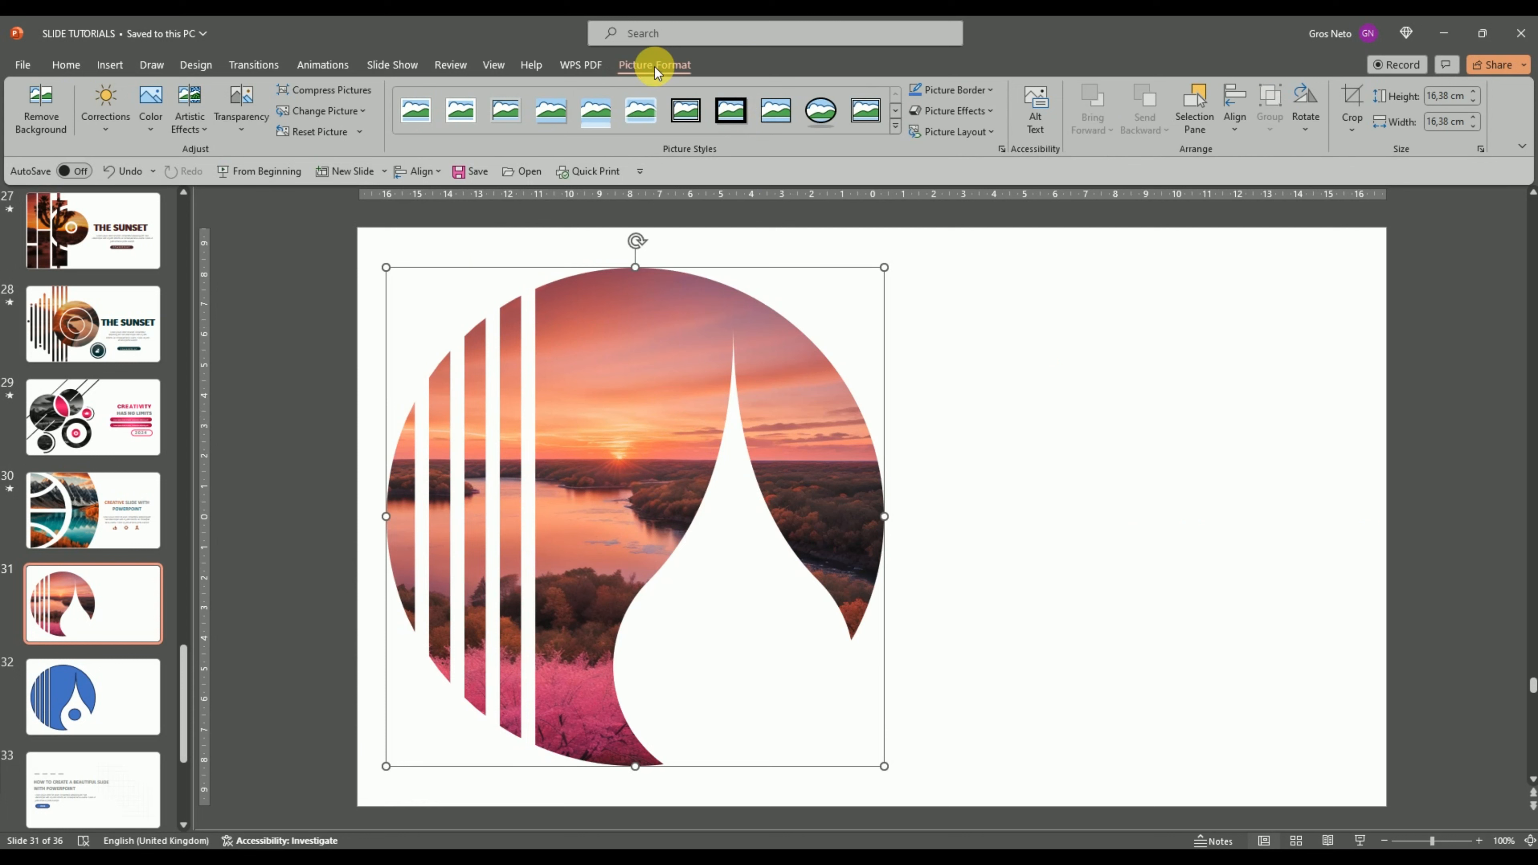
left_click(147, 122)
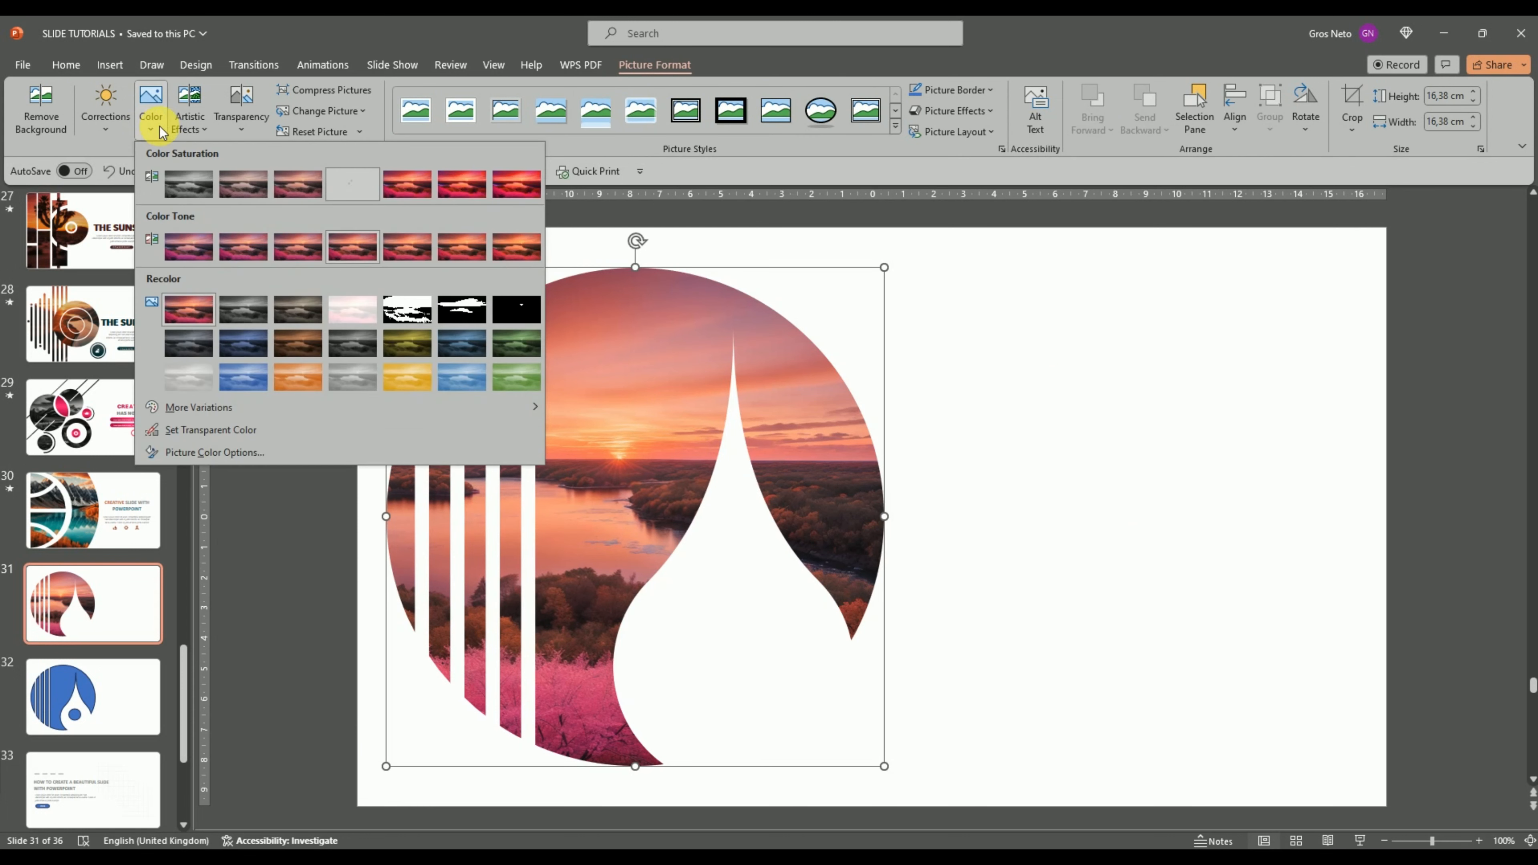
left_click(624, 347)
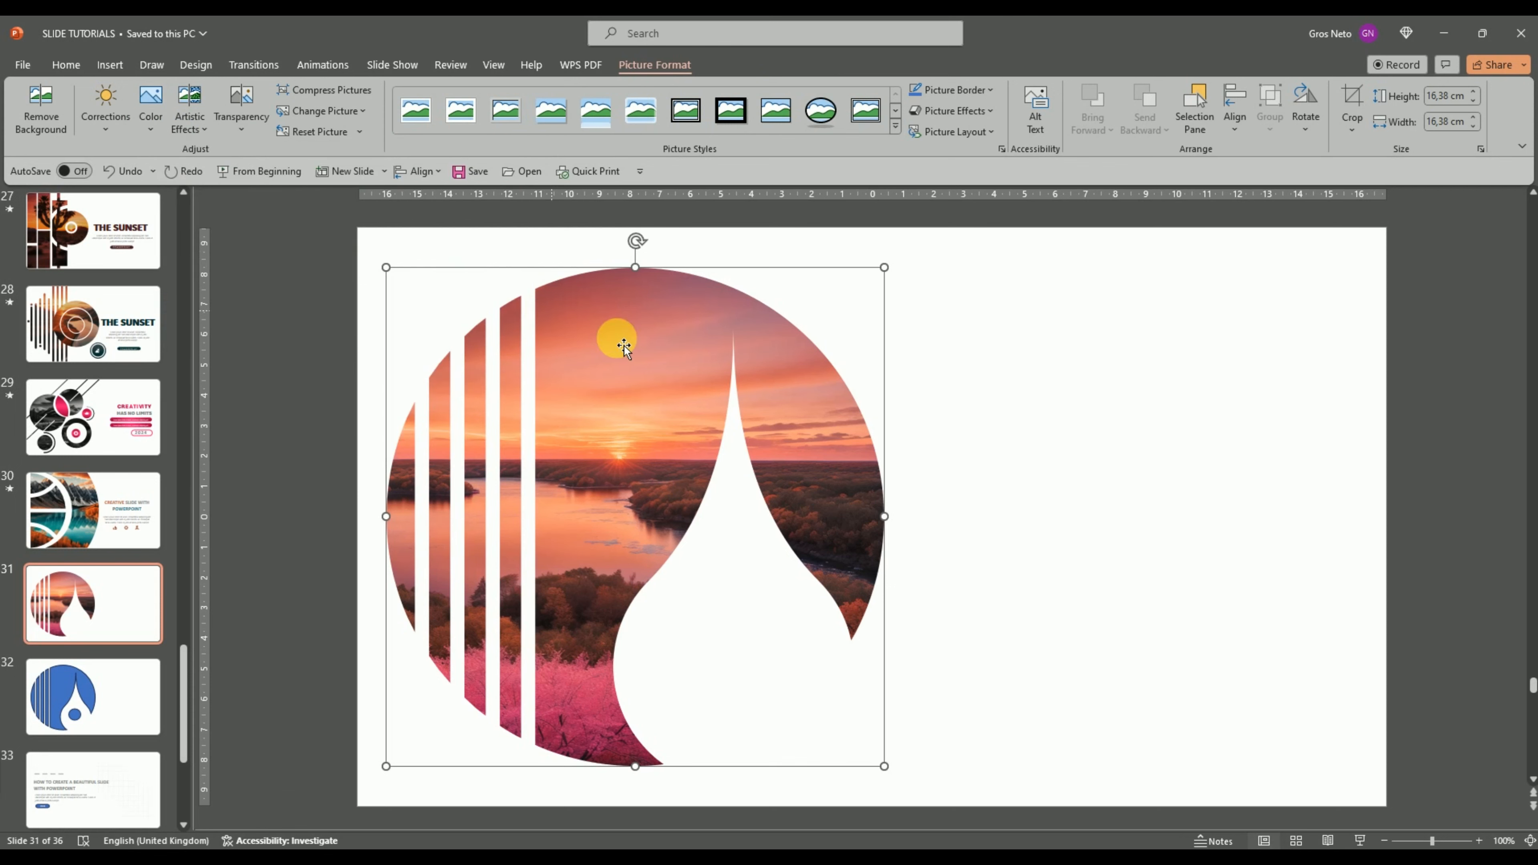
left_click(122, 125)
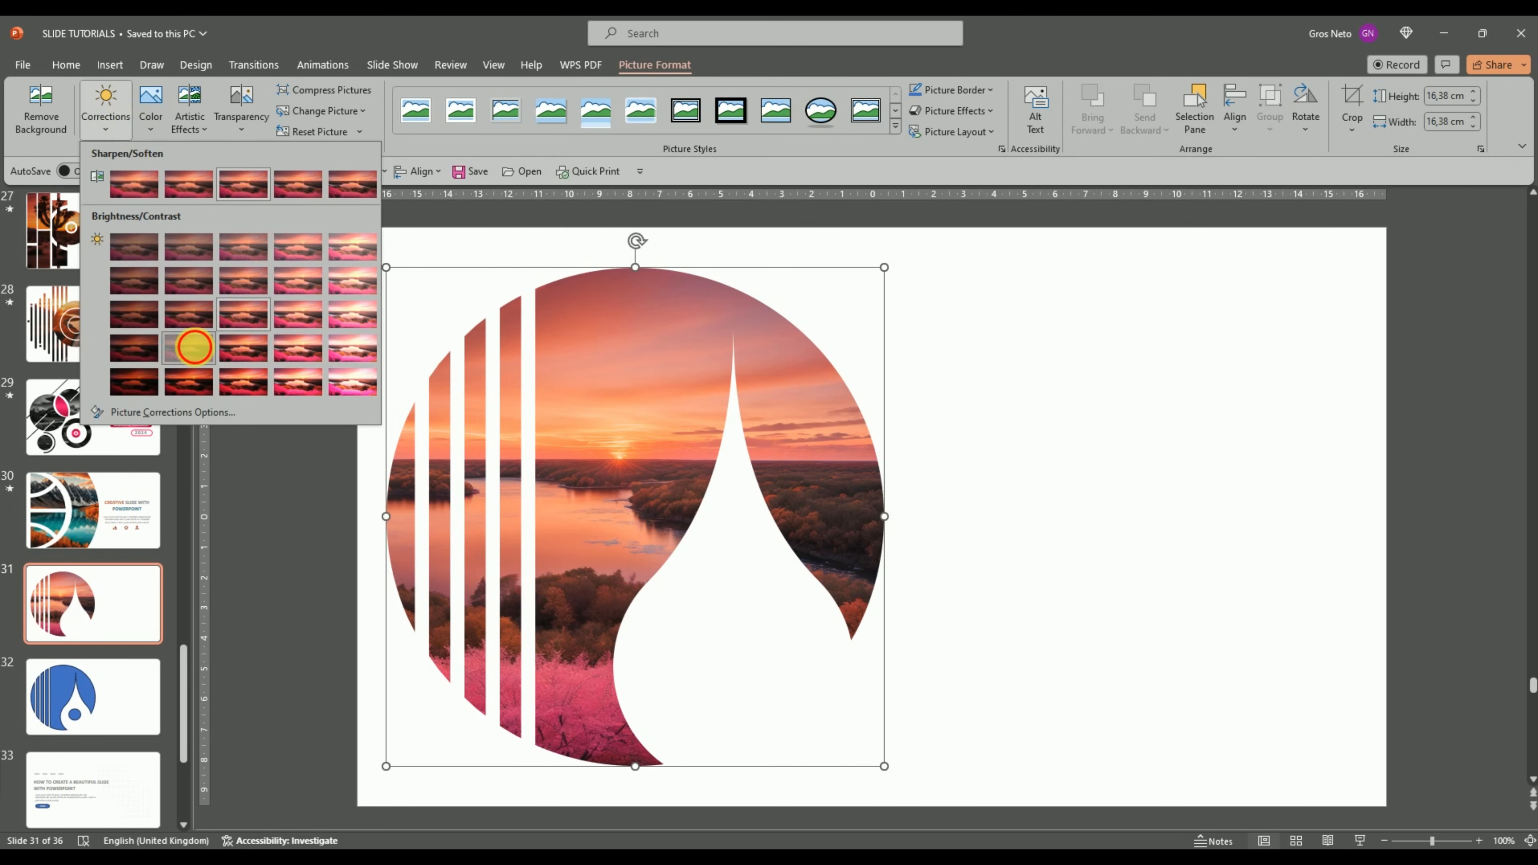
left_click(202, 350)
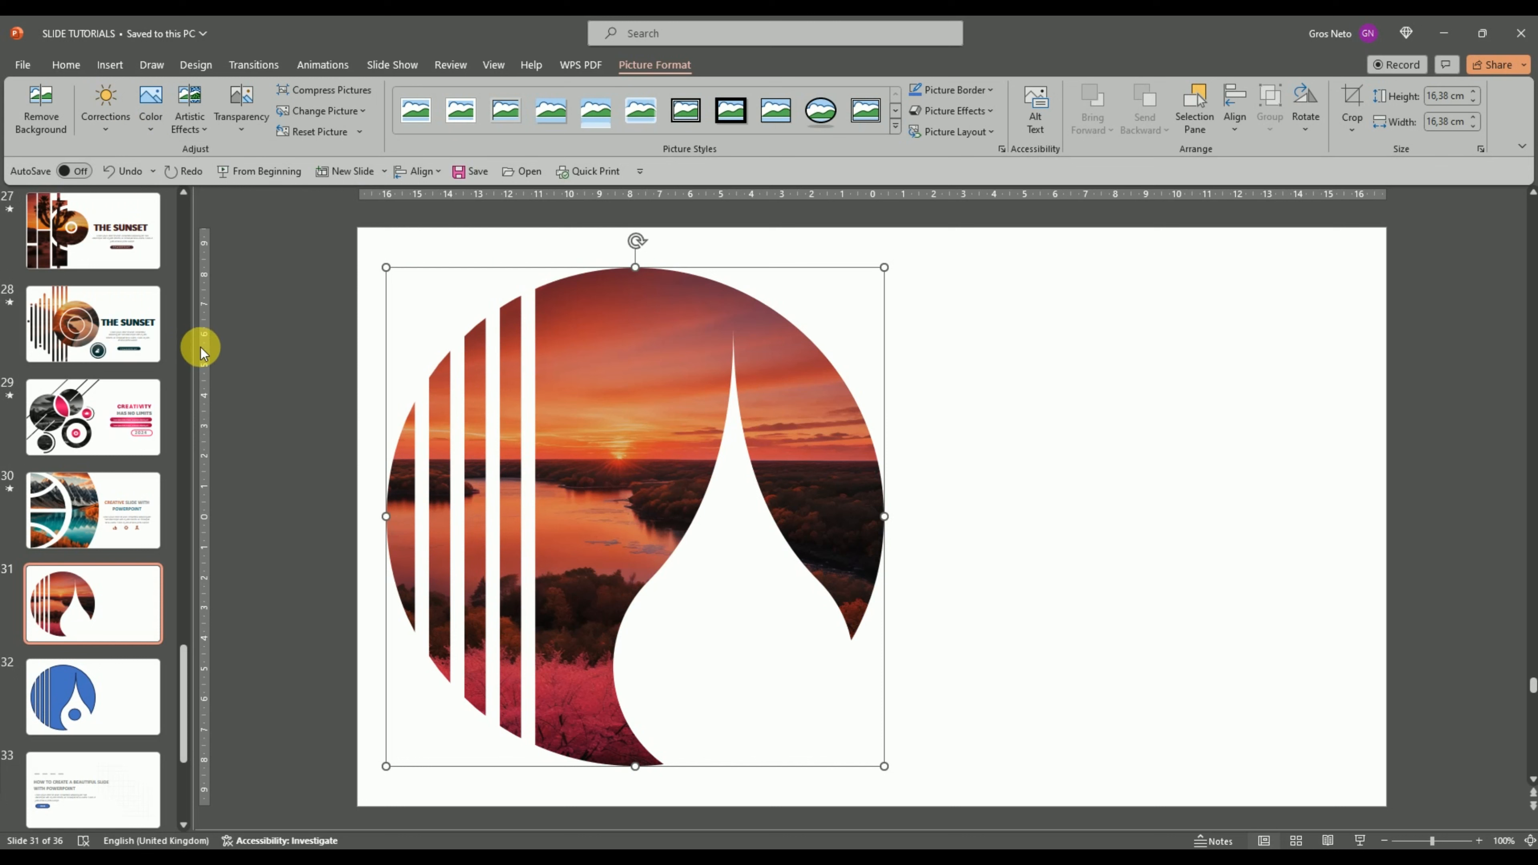
left_click(1017, 485)
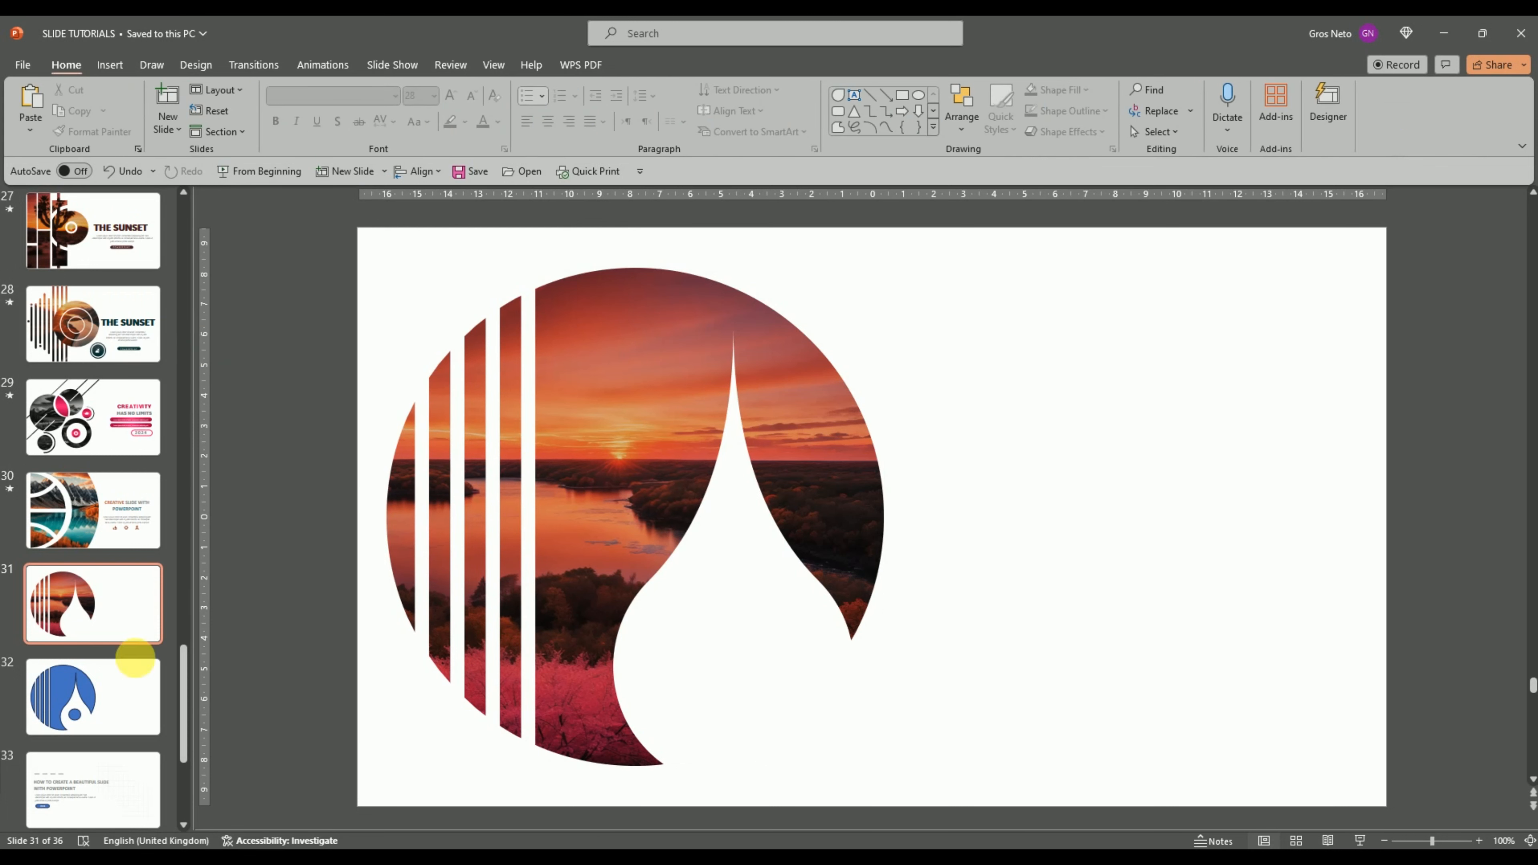
Copy the small blue circle from slide 32 and paste it with destination theme into the teardrop cutout on slide 31.
left_click(134, 658)
left_click(721, 649)
right_click(725, 652)
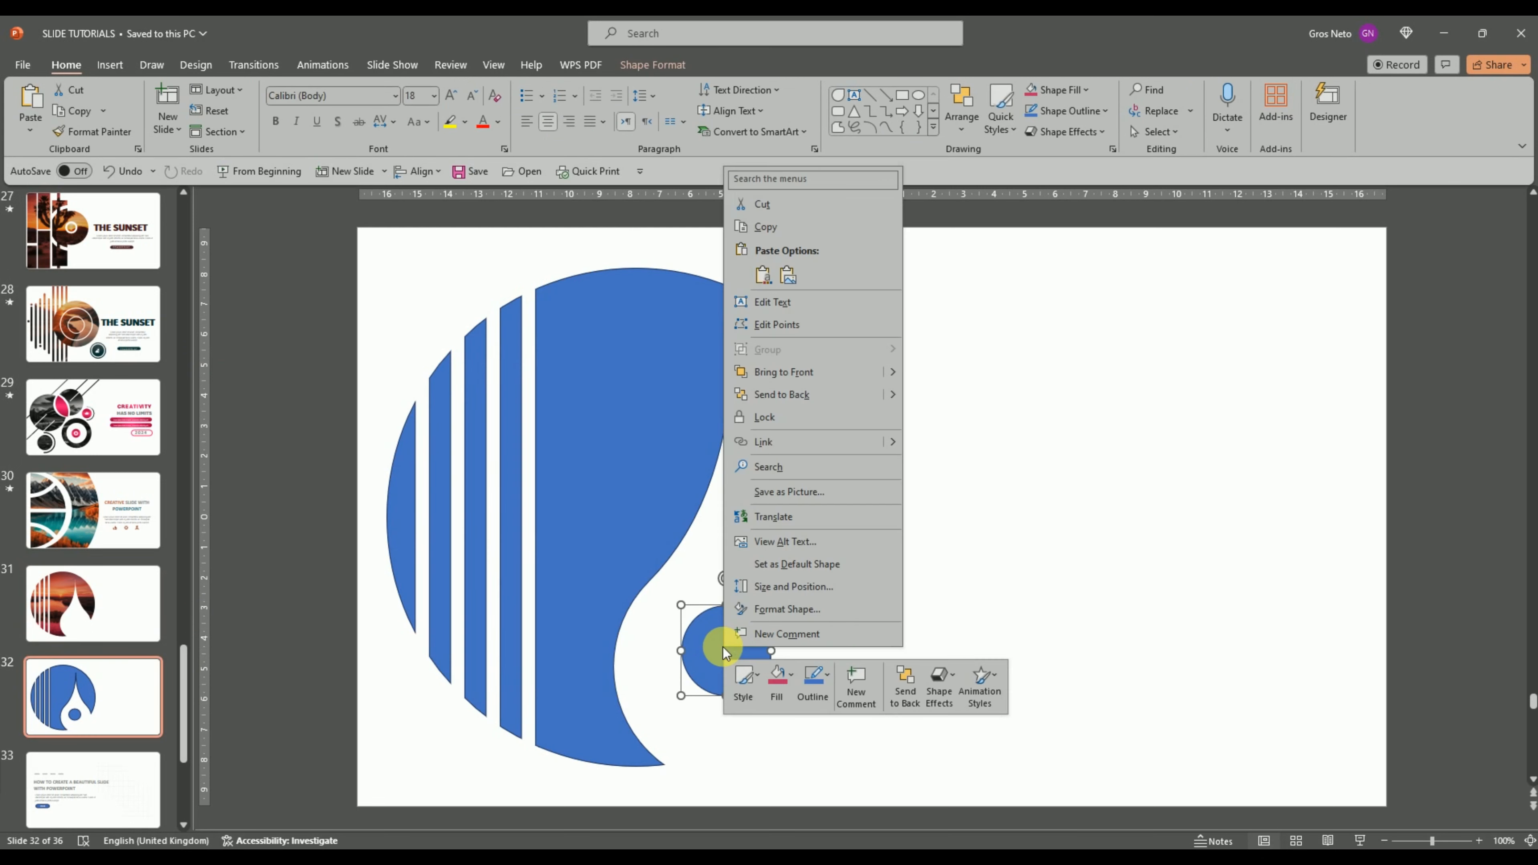
left_click(766, 227)
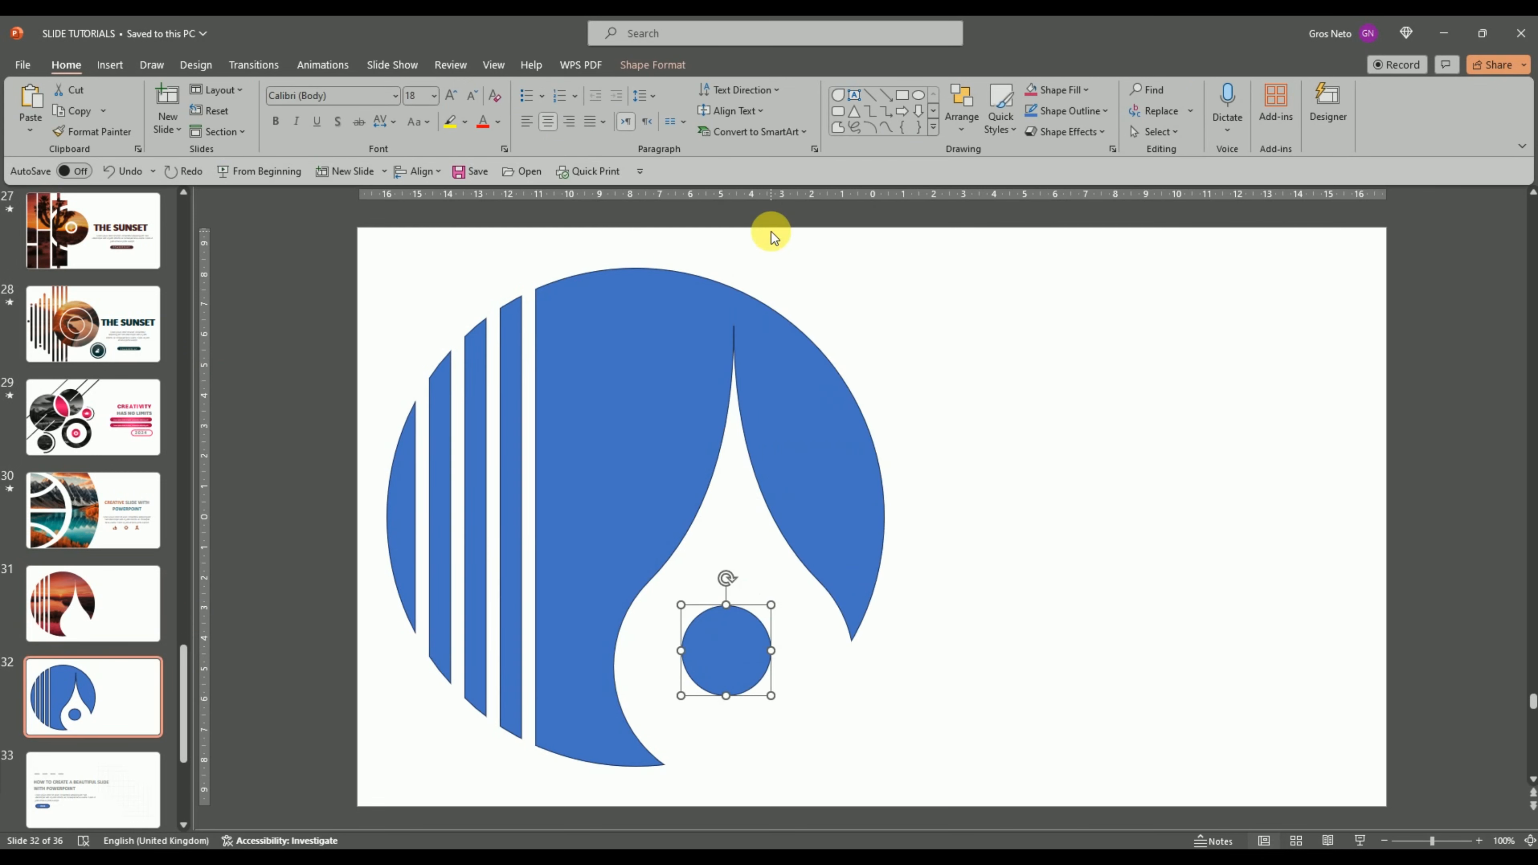
left_click(138, 625)
right_click(738, 626)
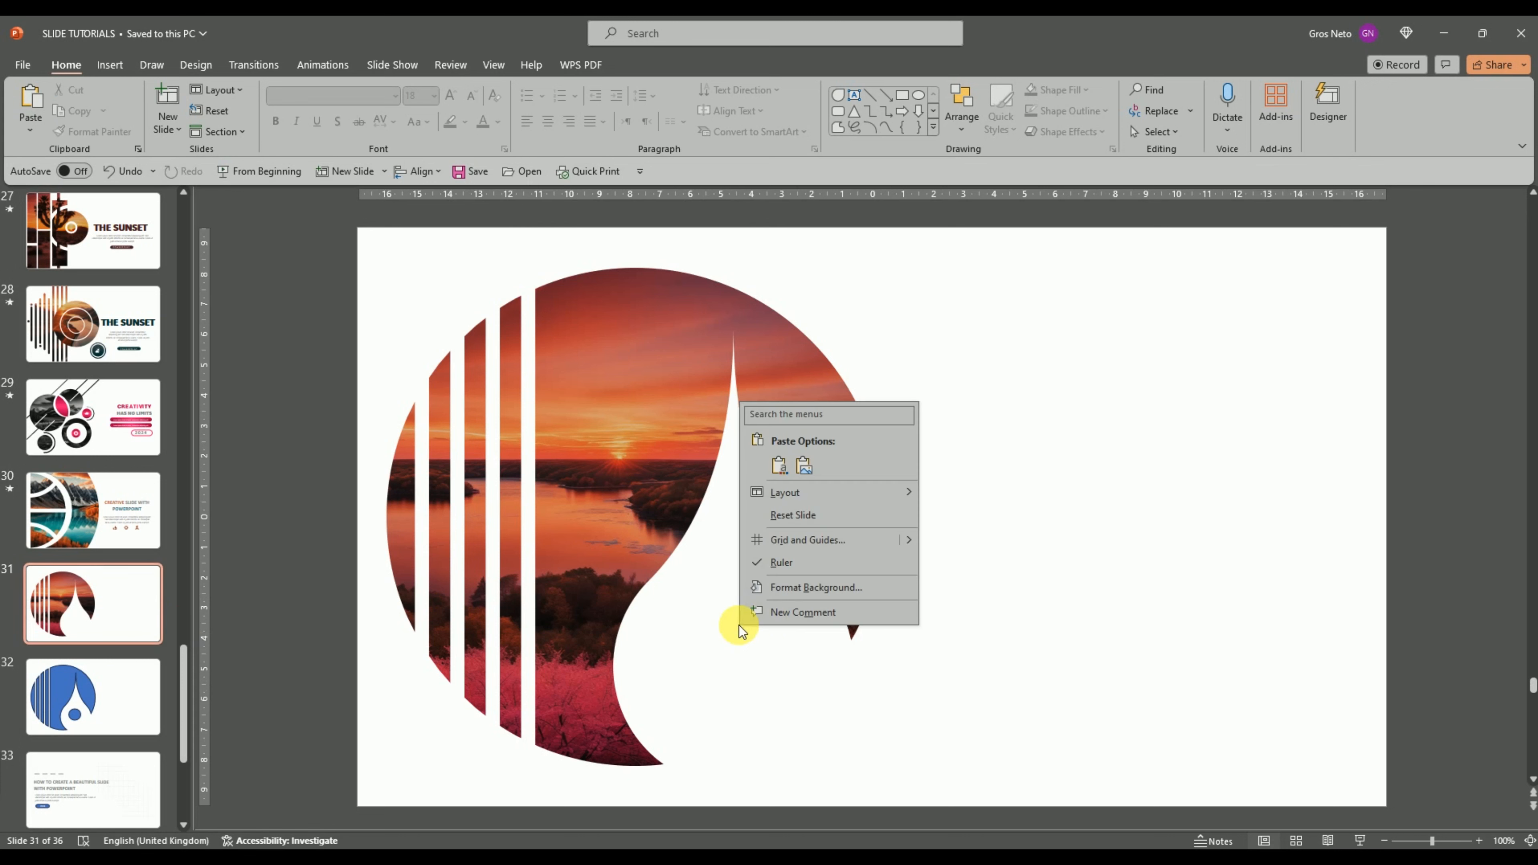
left_click(786, 463)
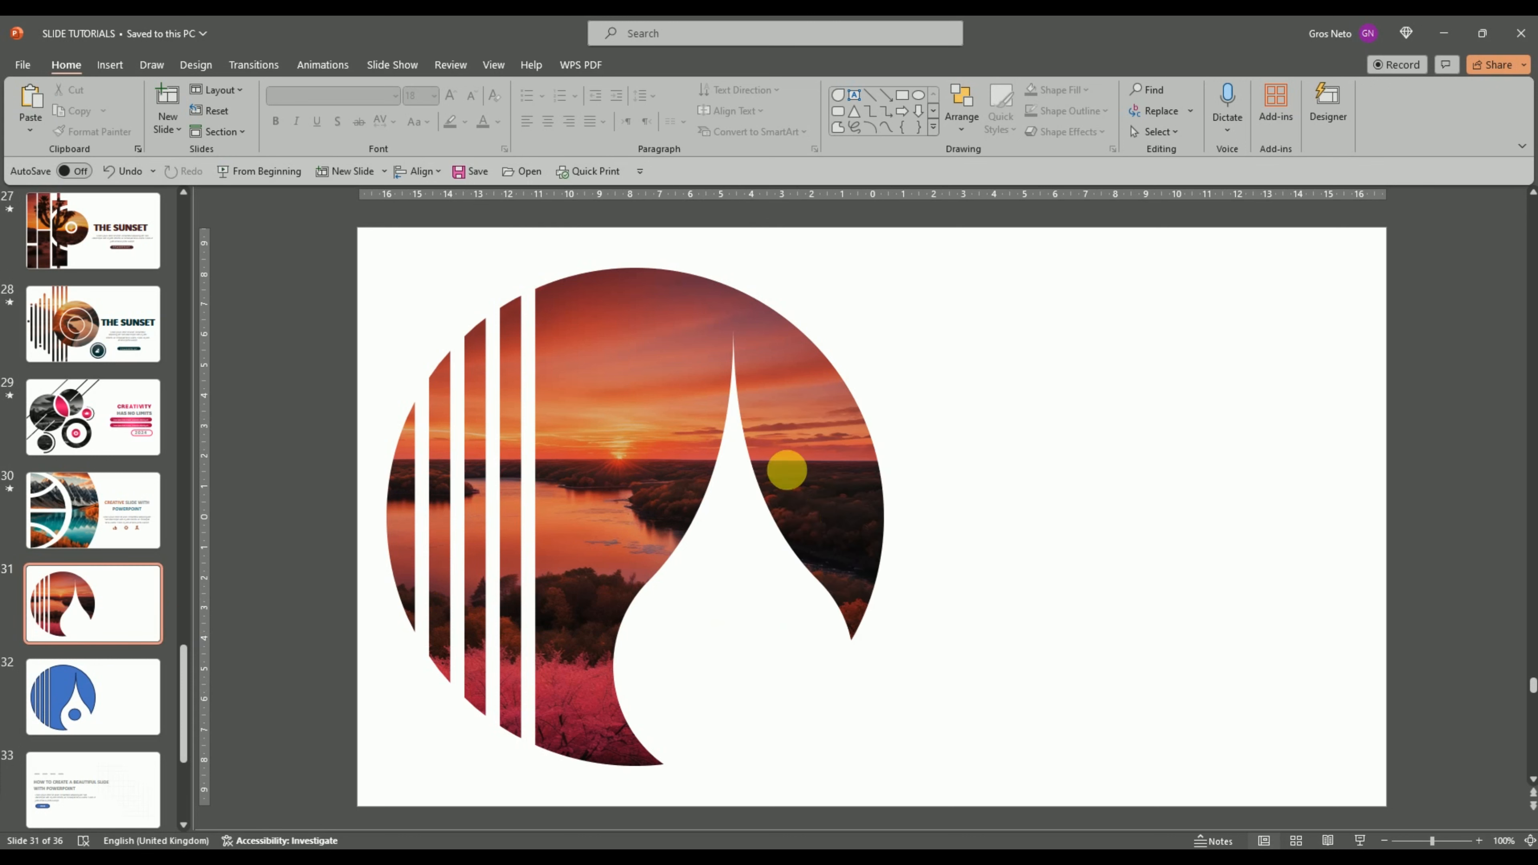
left_click(895, 653)
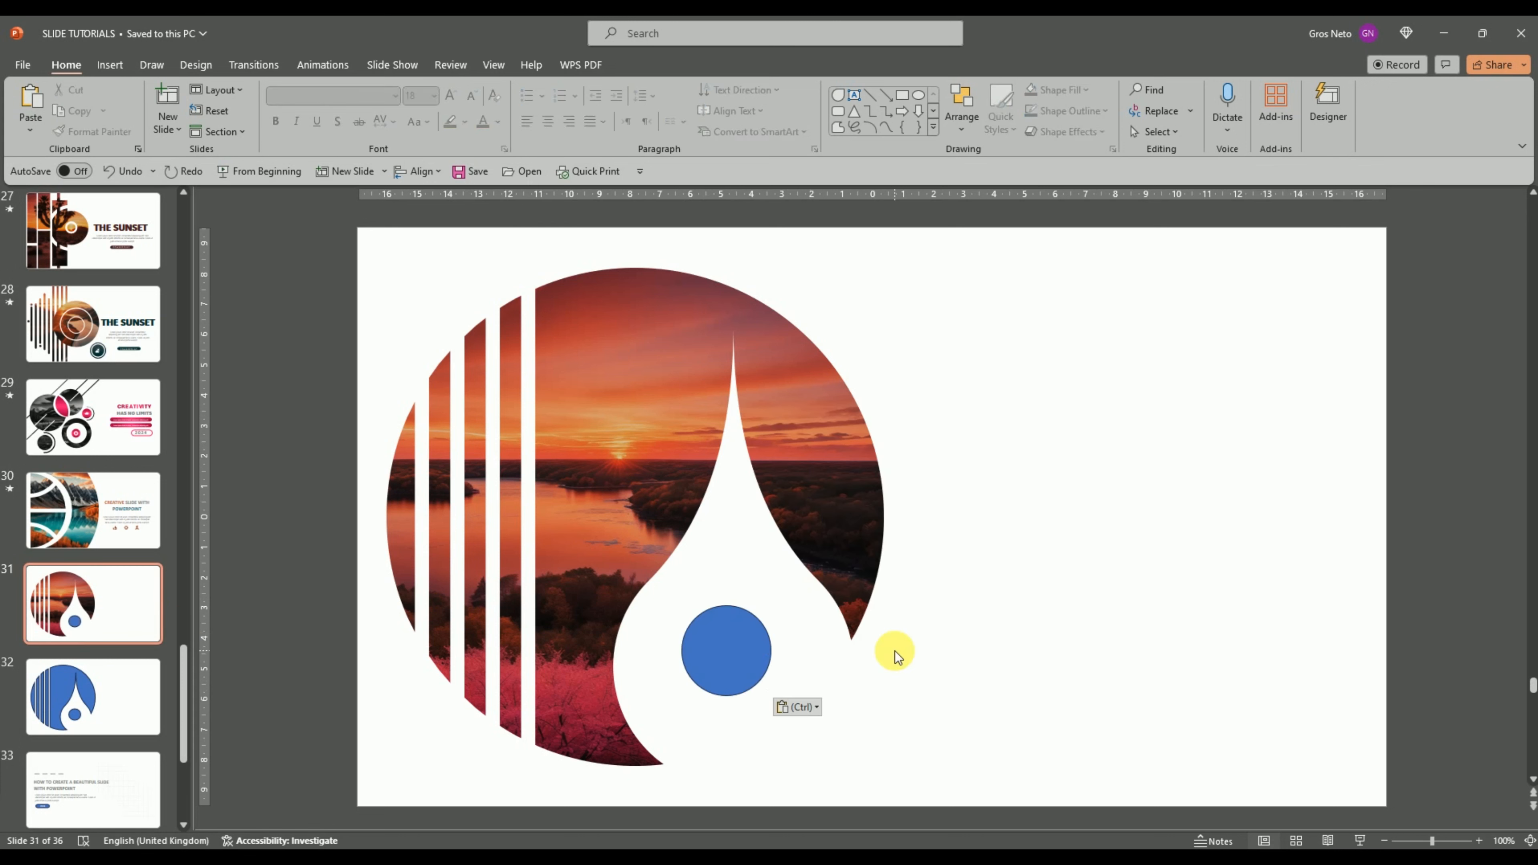
Fill the small circle with a crimson sampled by Eyedropper from the pink trees in the picture, and remove its outline.
left_click(748, 644)
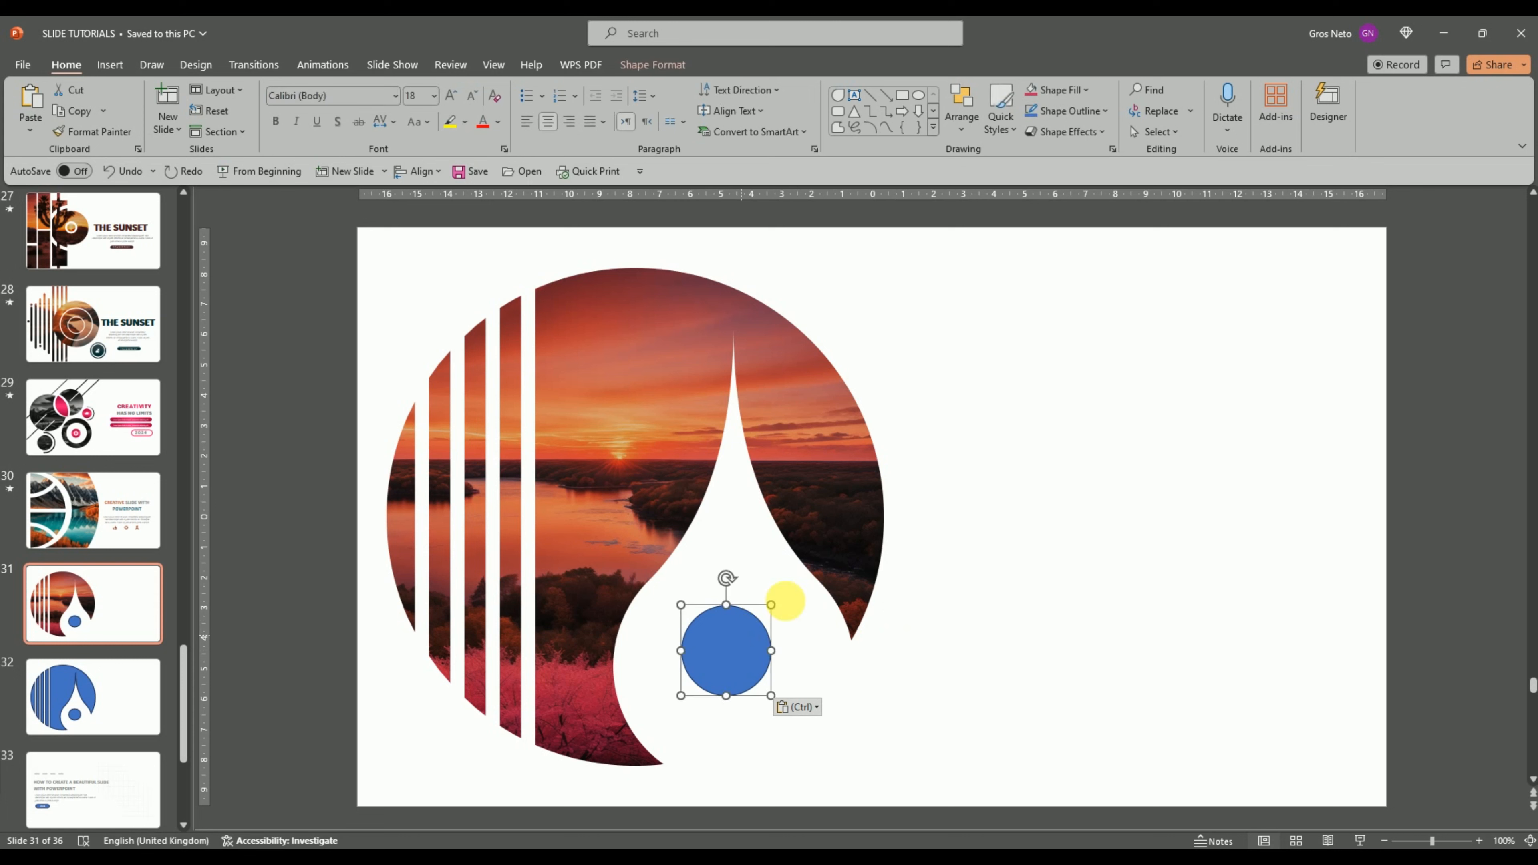
left_click(1092, 91)
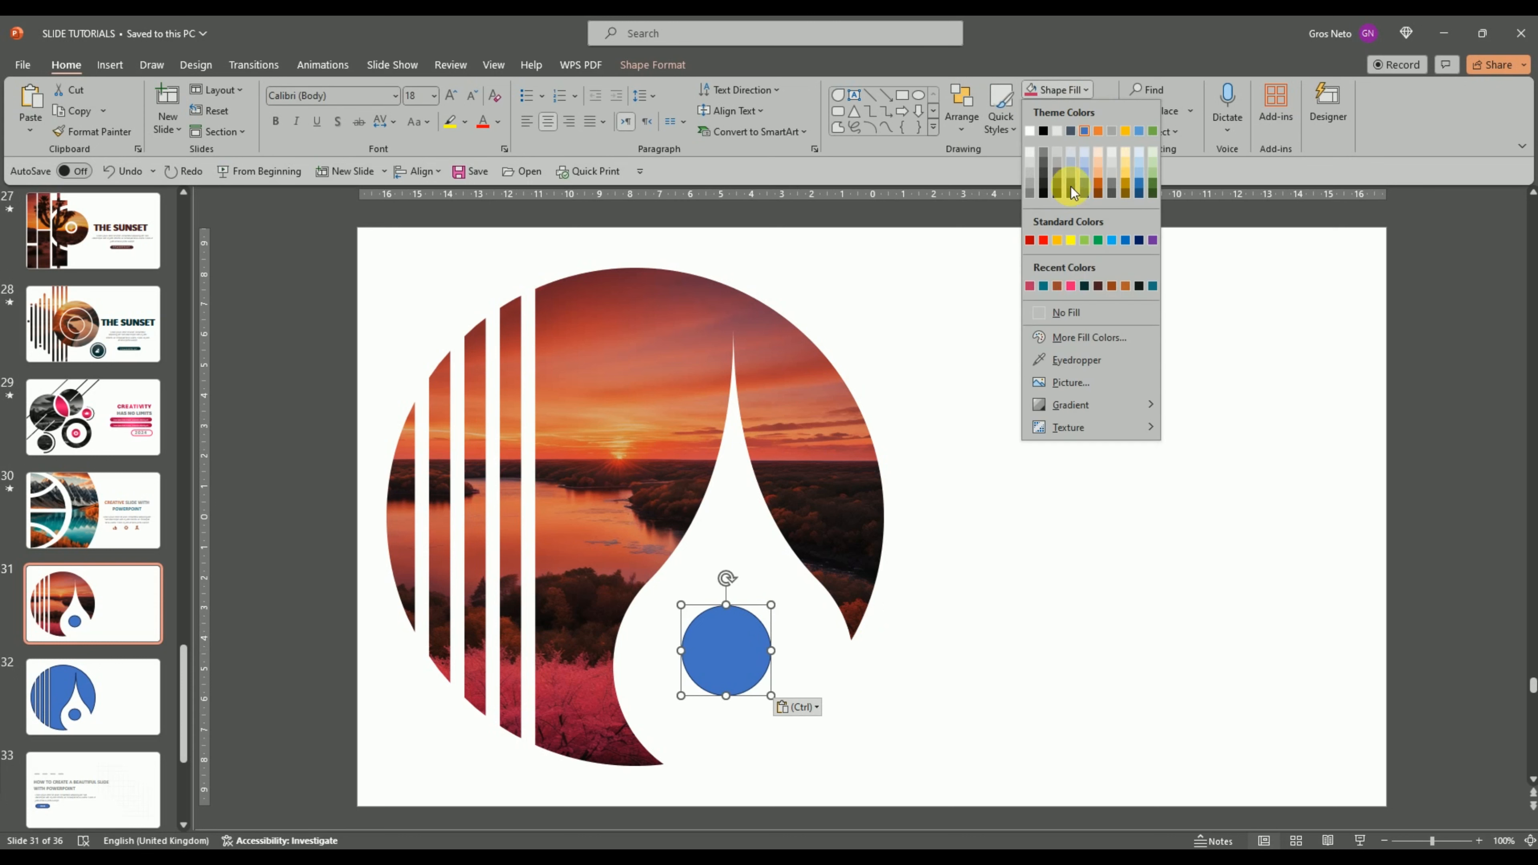
left_click(1042, 364)
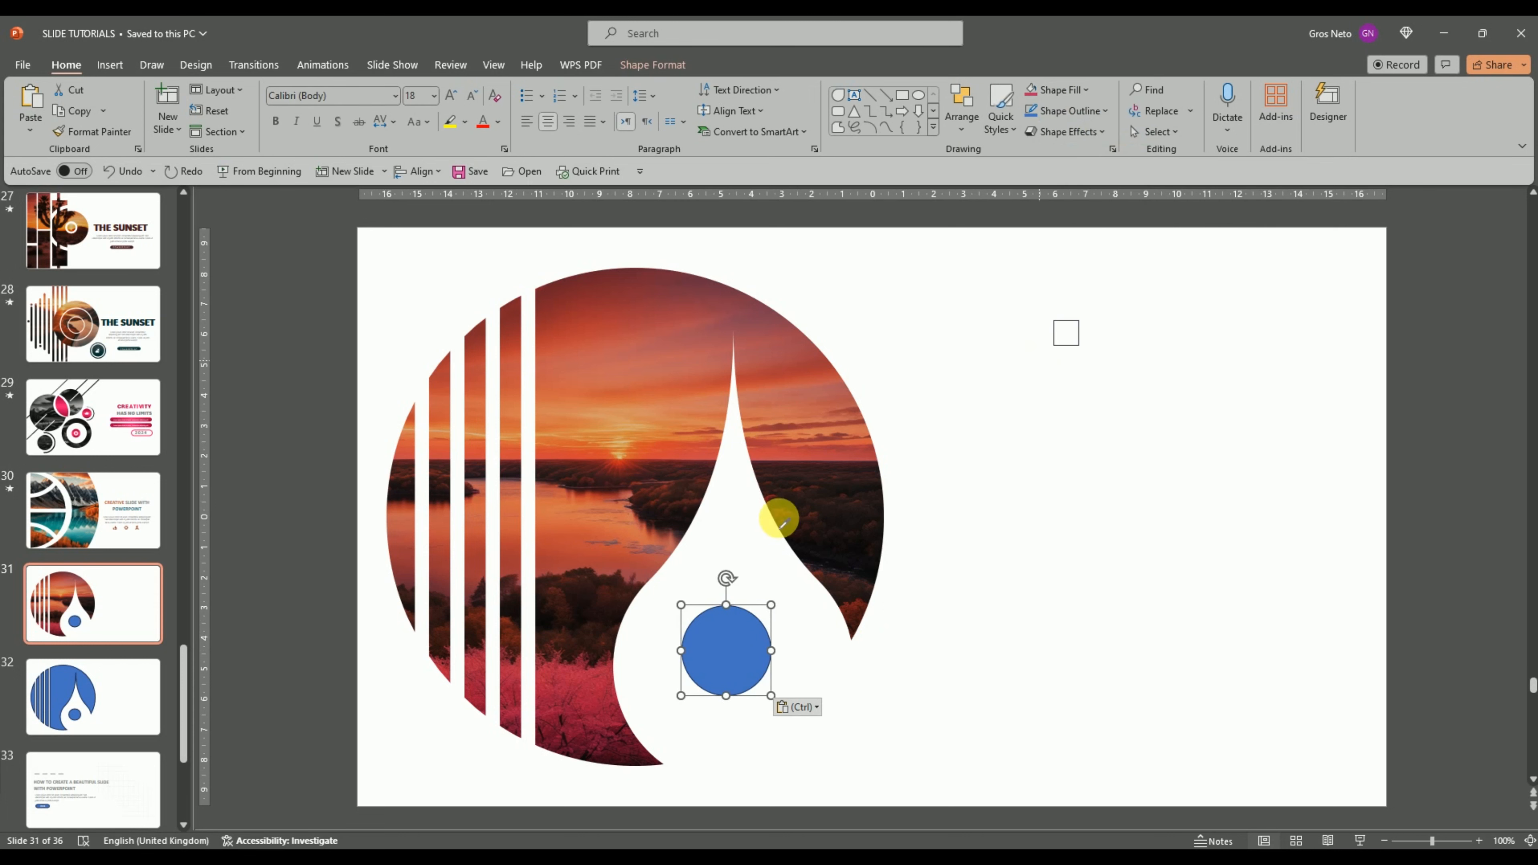
left_click(592, 712)
left_click(1071, 110)
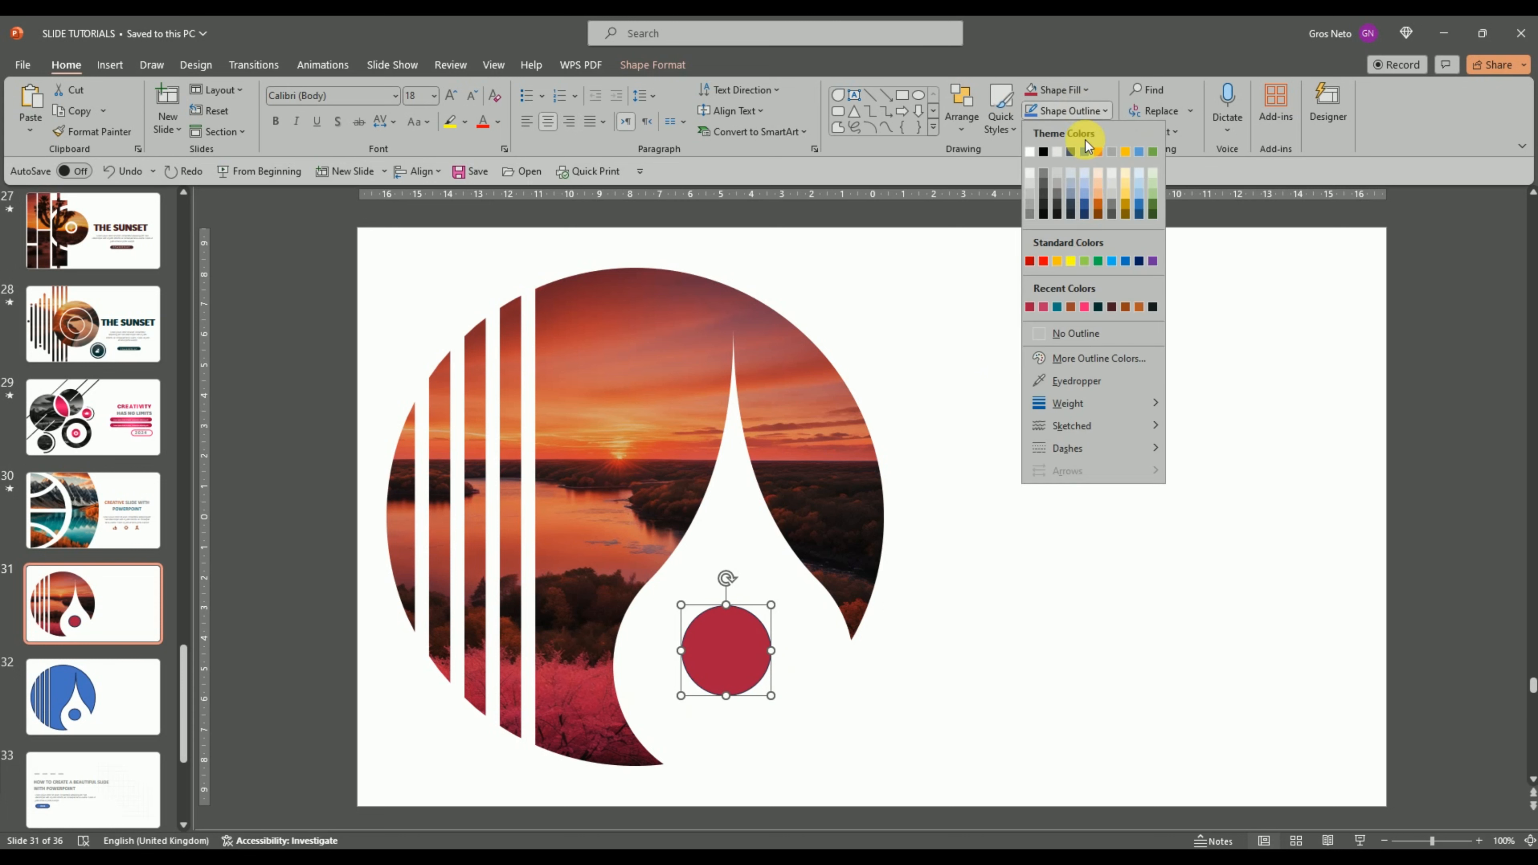
left_click(1047, 334)
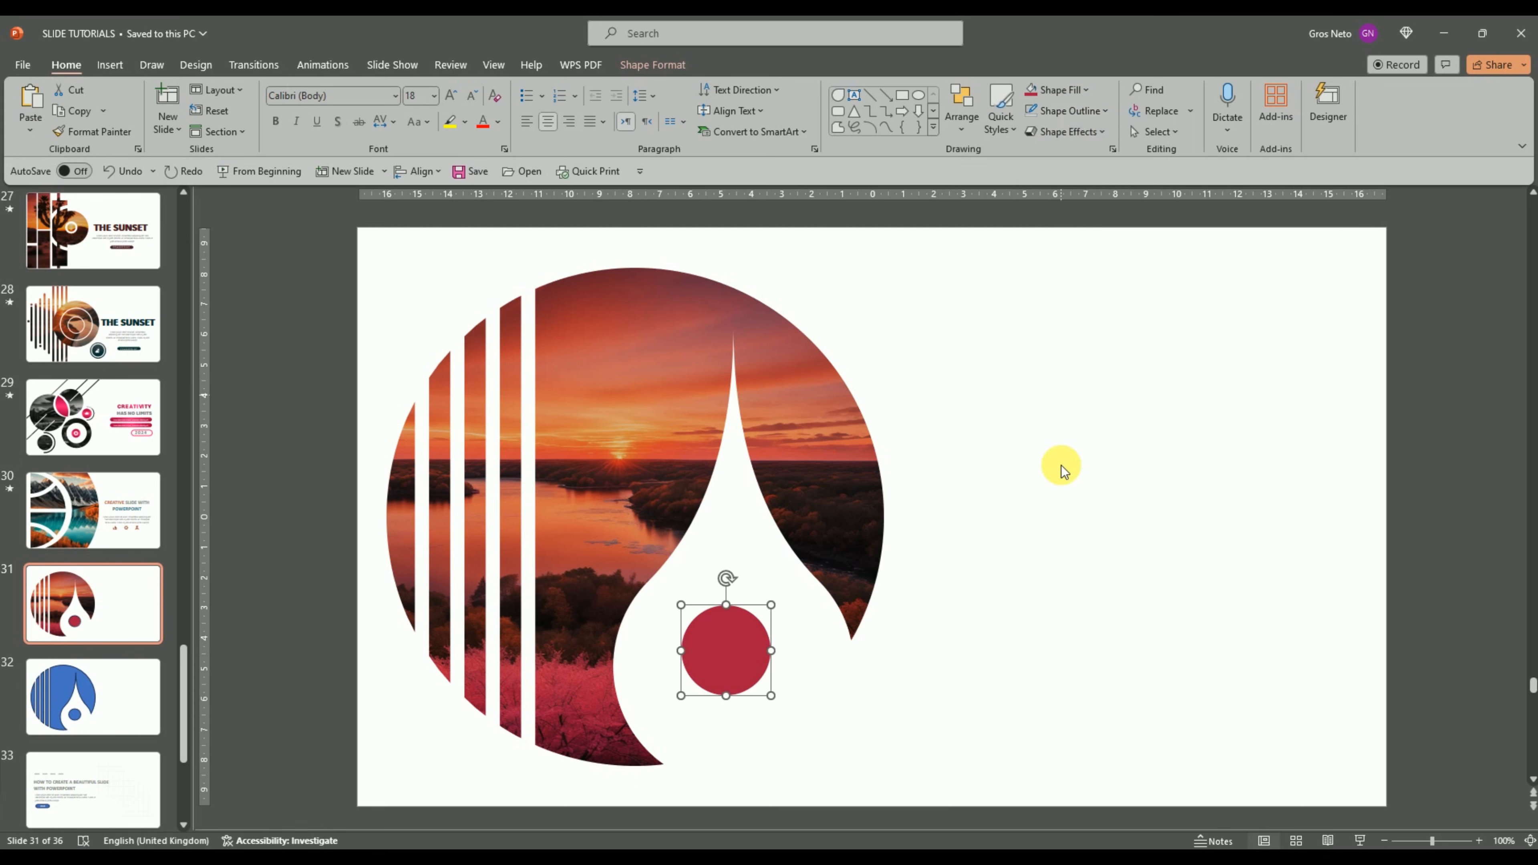
left_click(1013, 585)
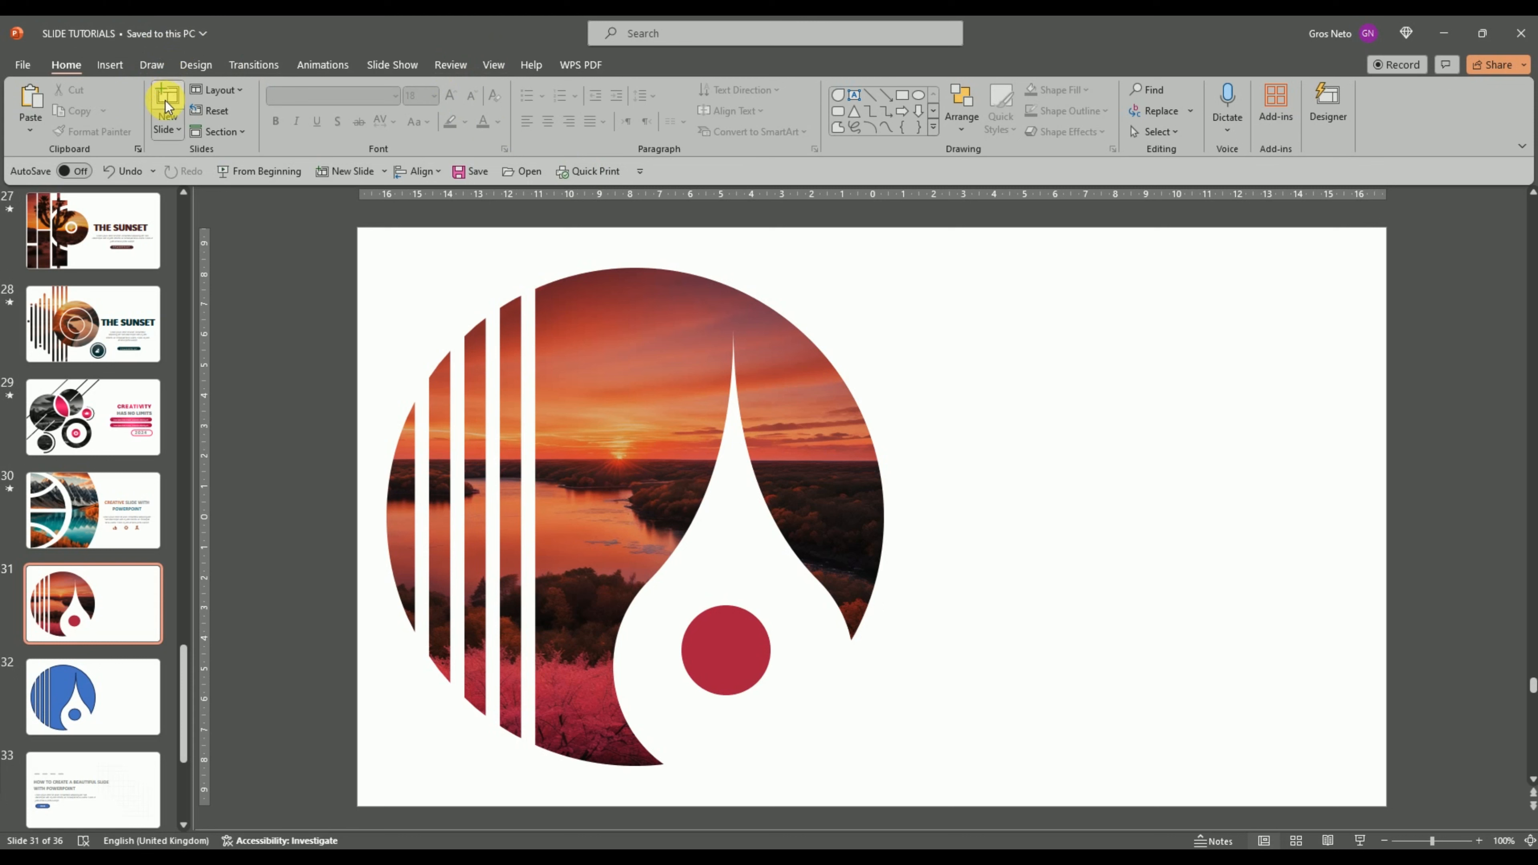
Copy the white camera-aperture icon from the lower ring on slide 29 and paste it onto slide 31.
left_click(100, 417)
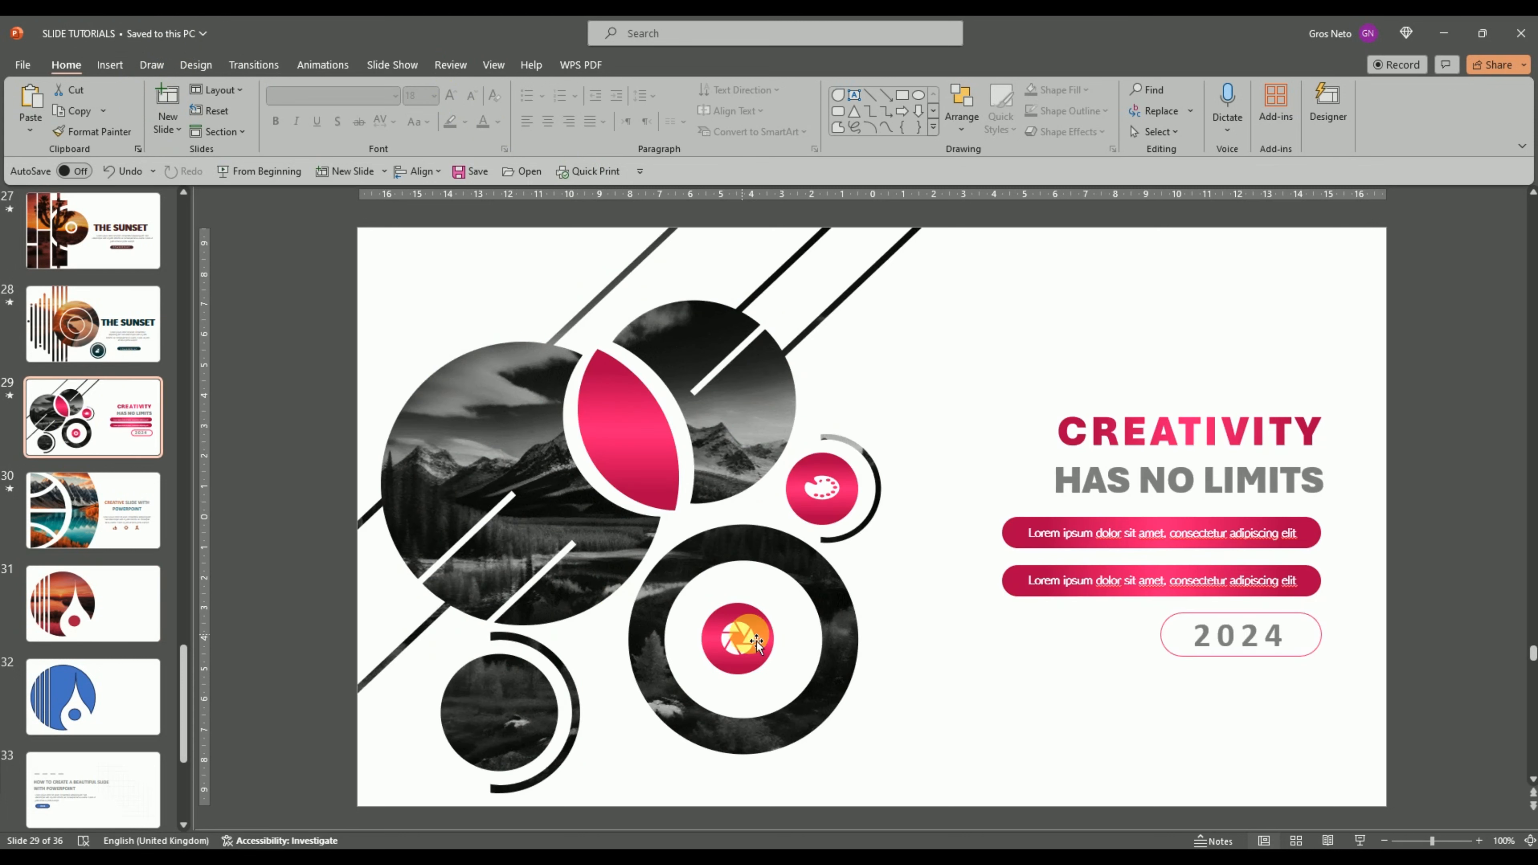
left_click(757, 642)
right_click(754, 640)
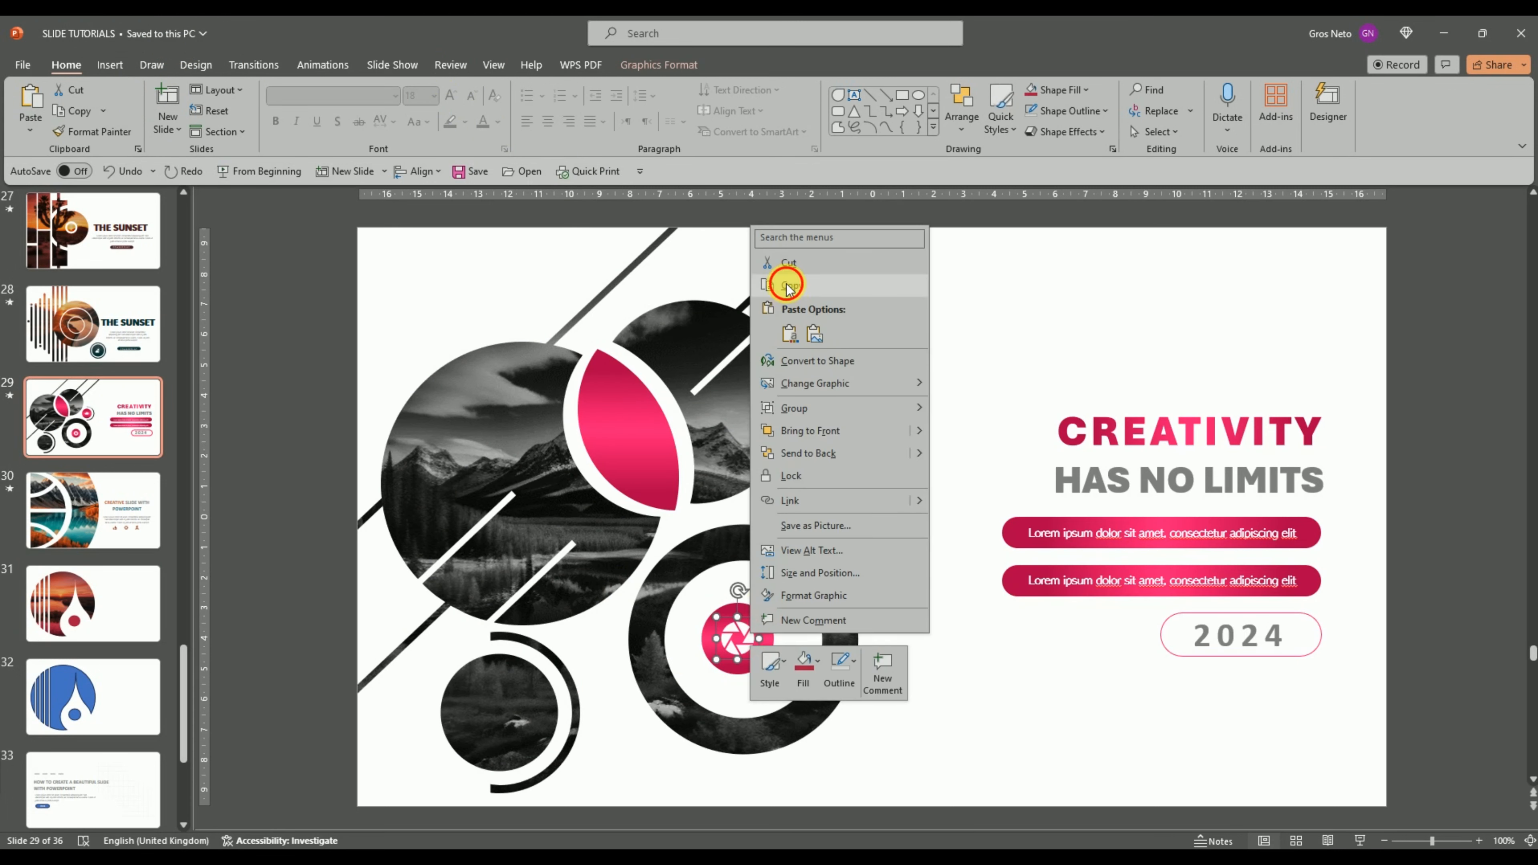
left_click(787, 286)
left_click(82, 618)
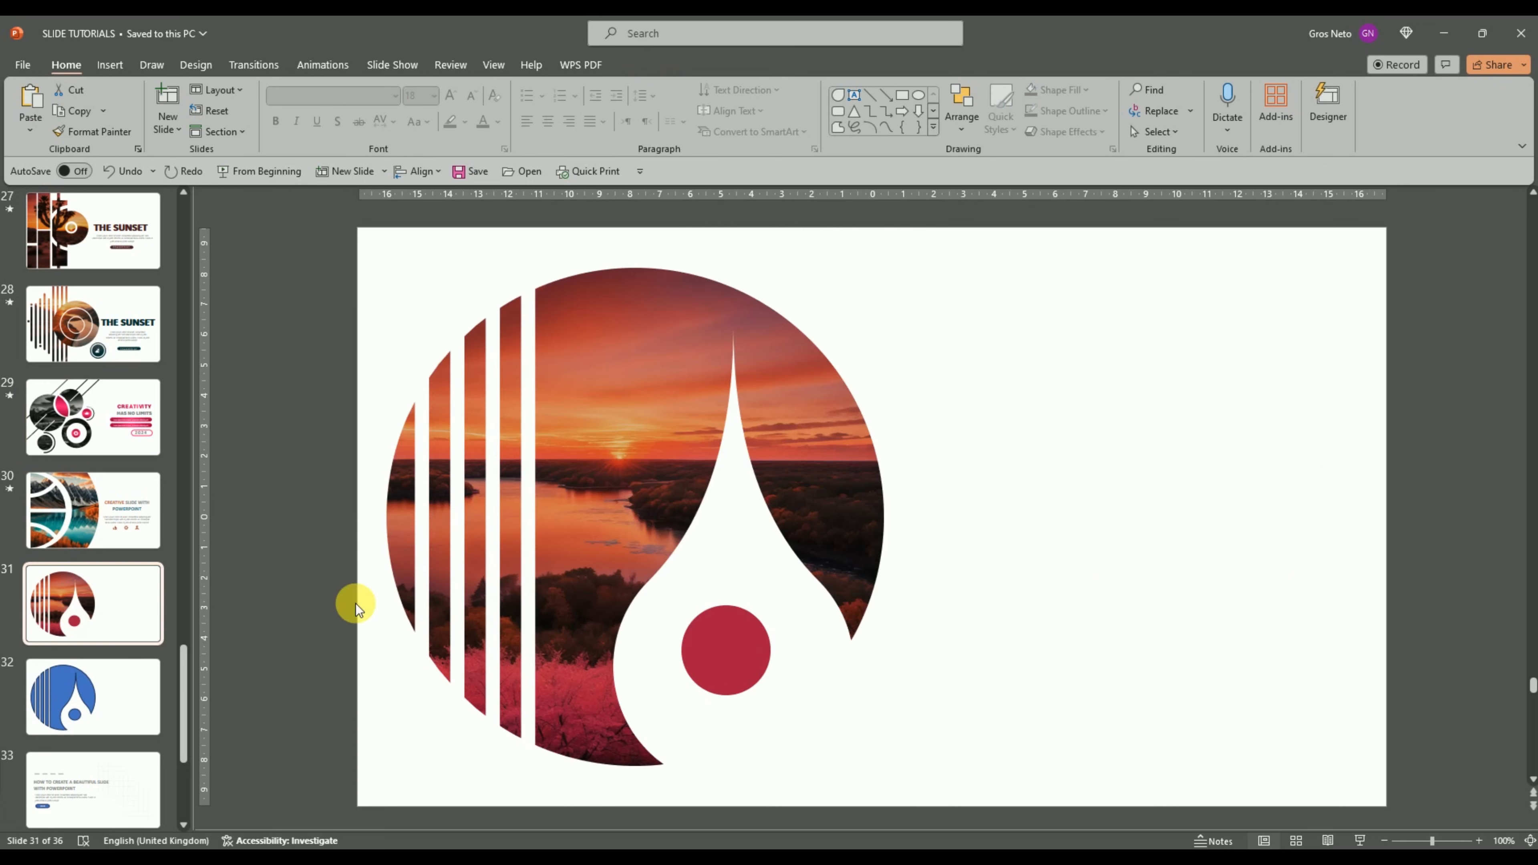
right_click(951, 522)
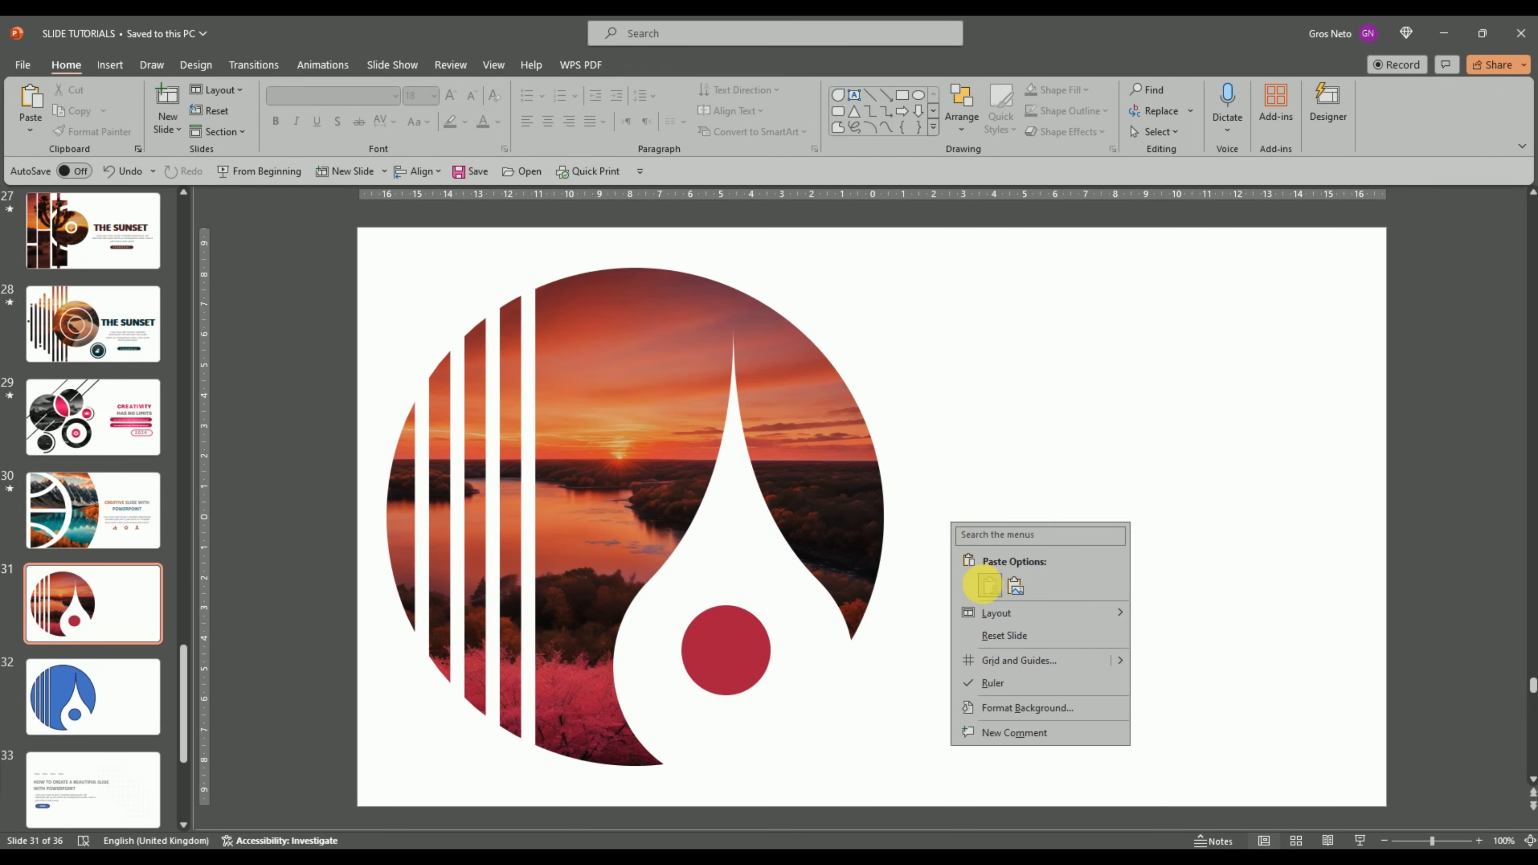
left_click(987, 585)
left_click_drag(747, 639, 740, 640)
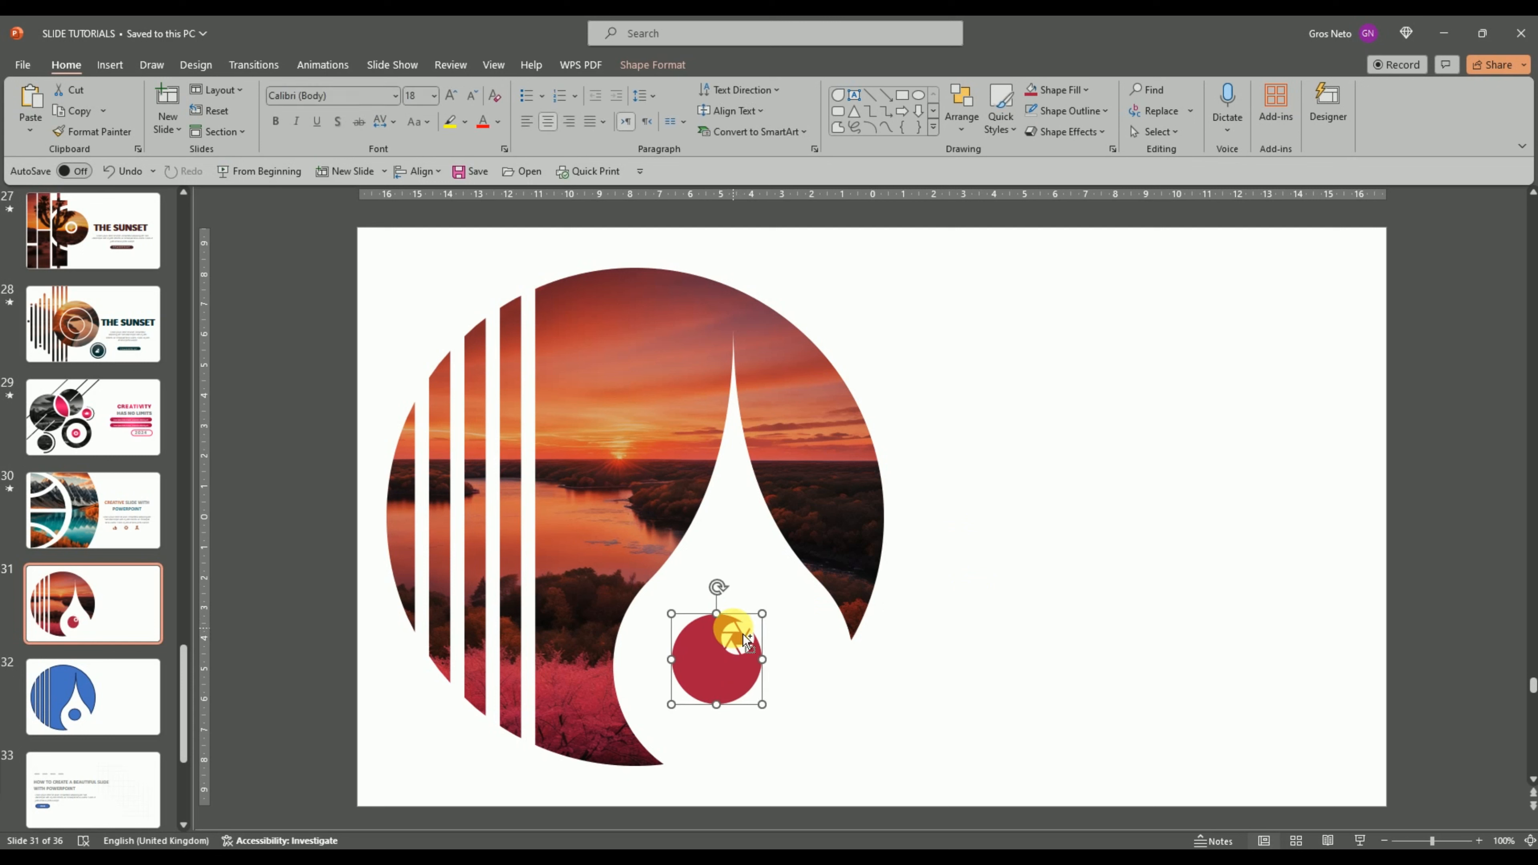
key("ctrl+z")
left_click(741, 638)
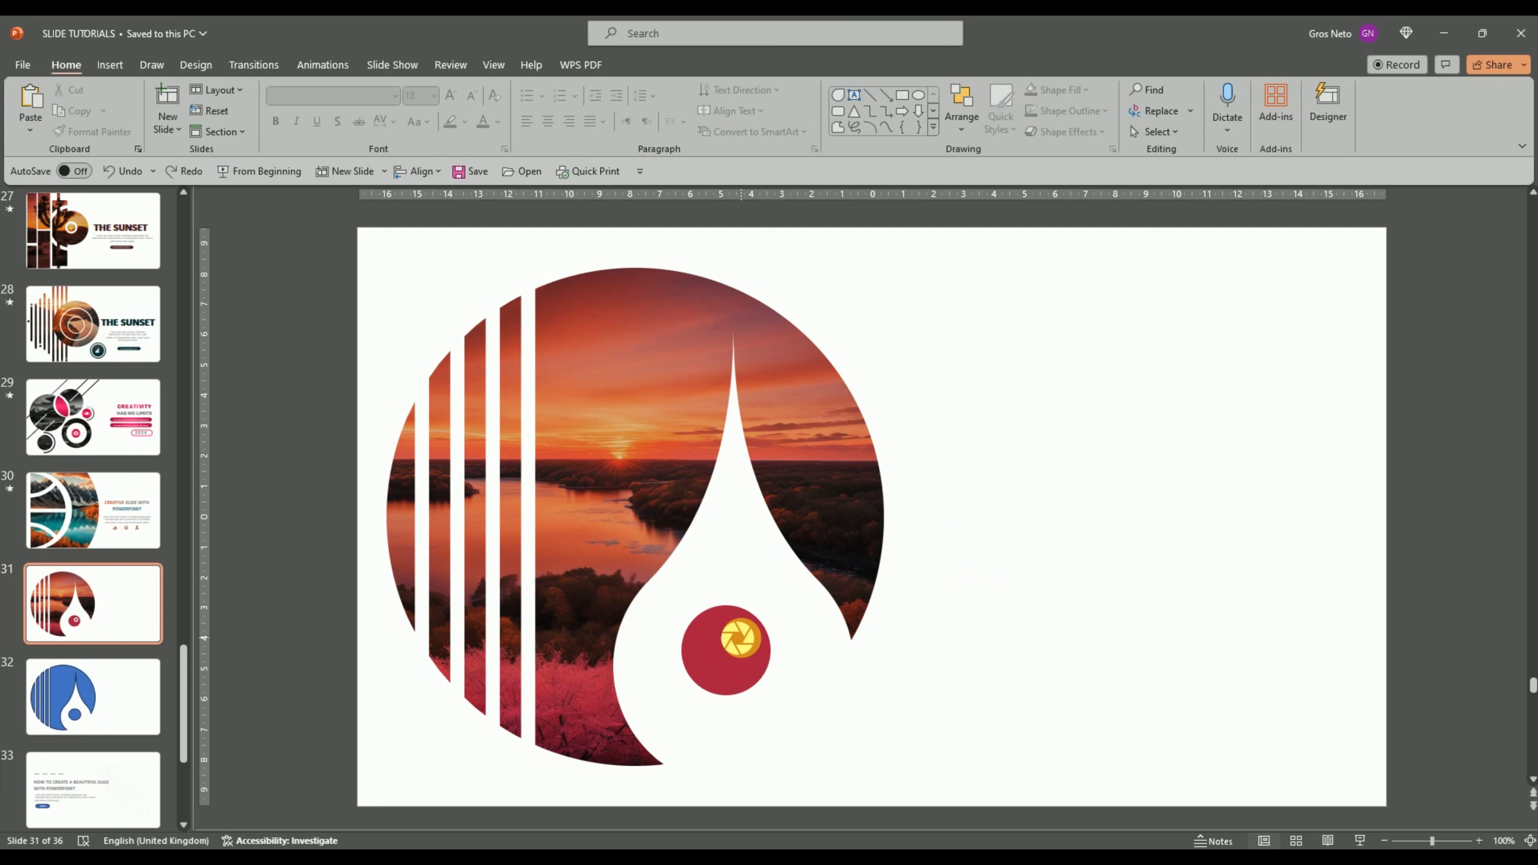
Select the crimson circle together with the aperture icon and align the two objects to each other.
left_click(757, 676)
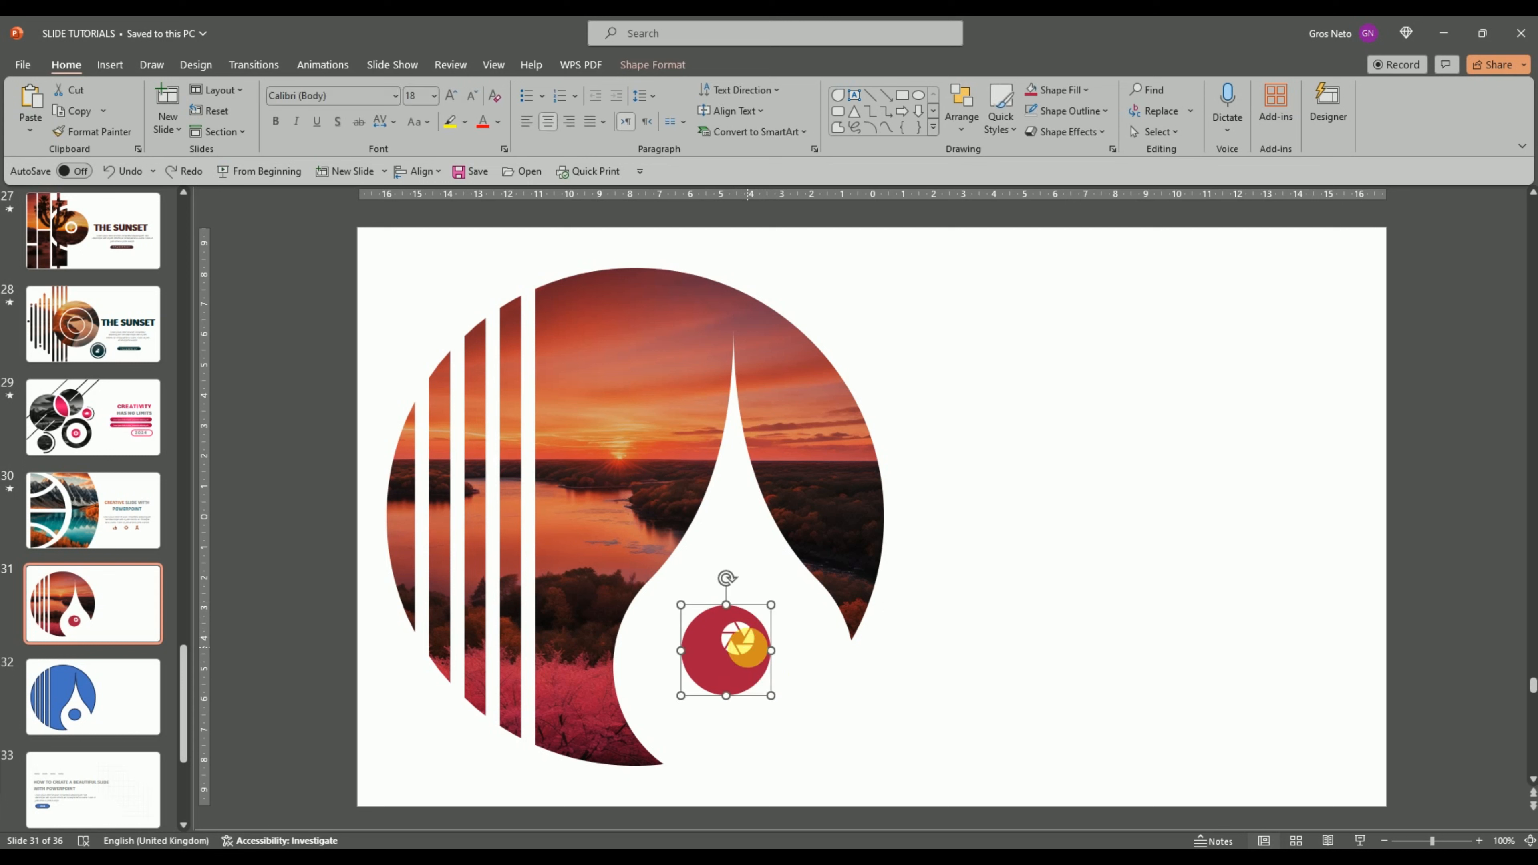
left_click(744, 644, "shift")
left_click(749, 63)
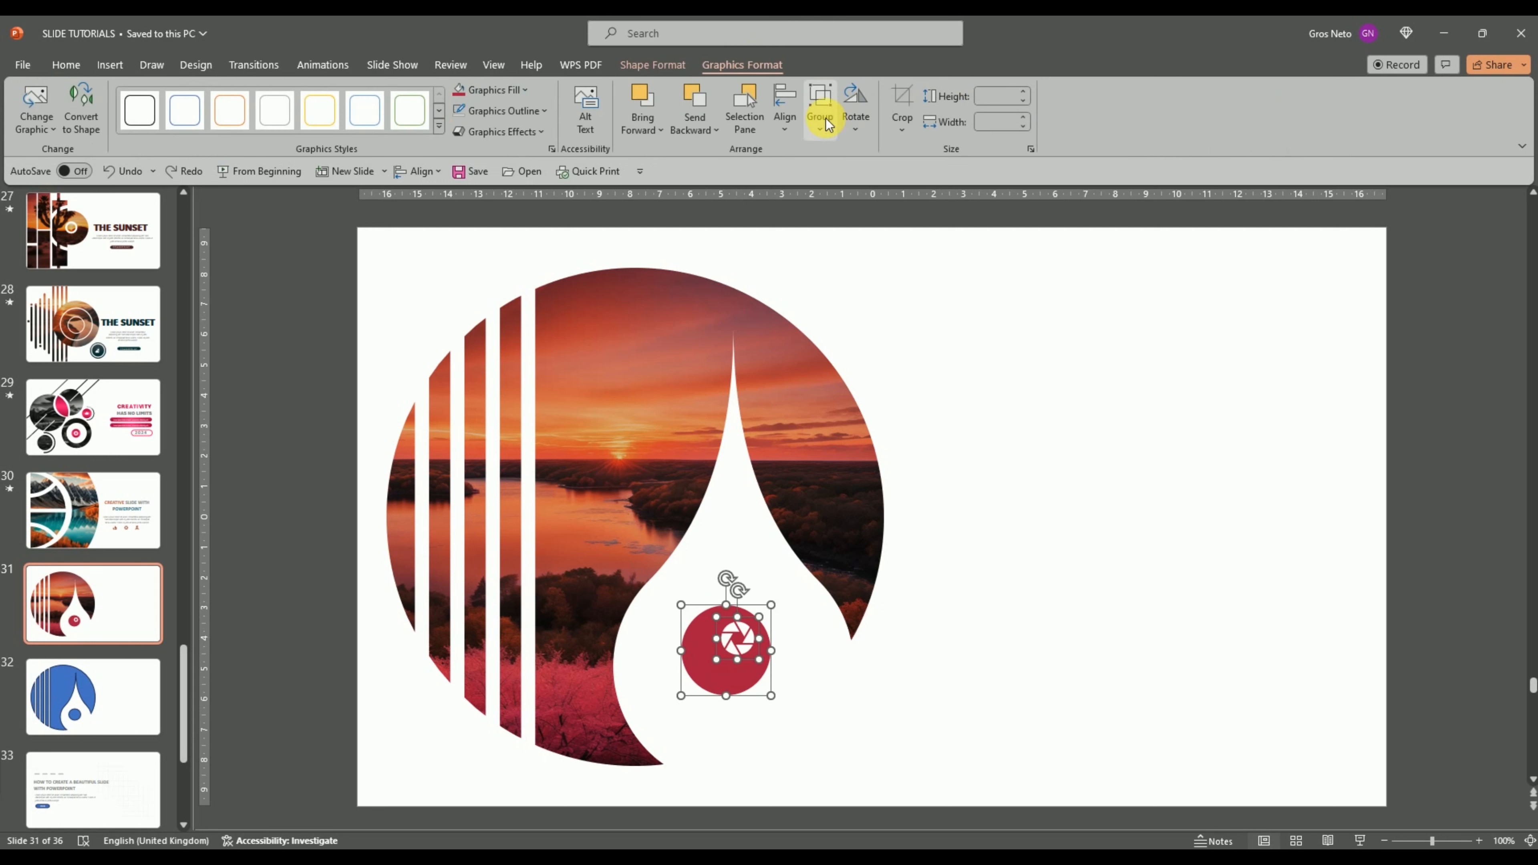
left_click(784, 120)
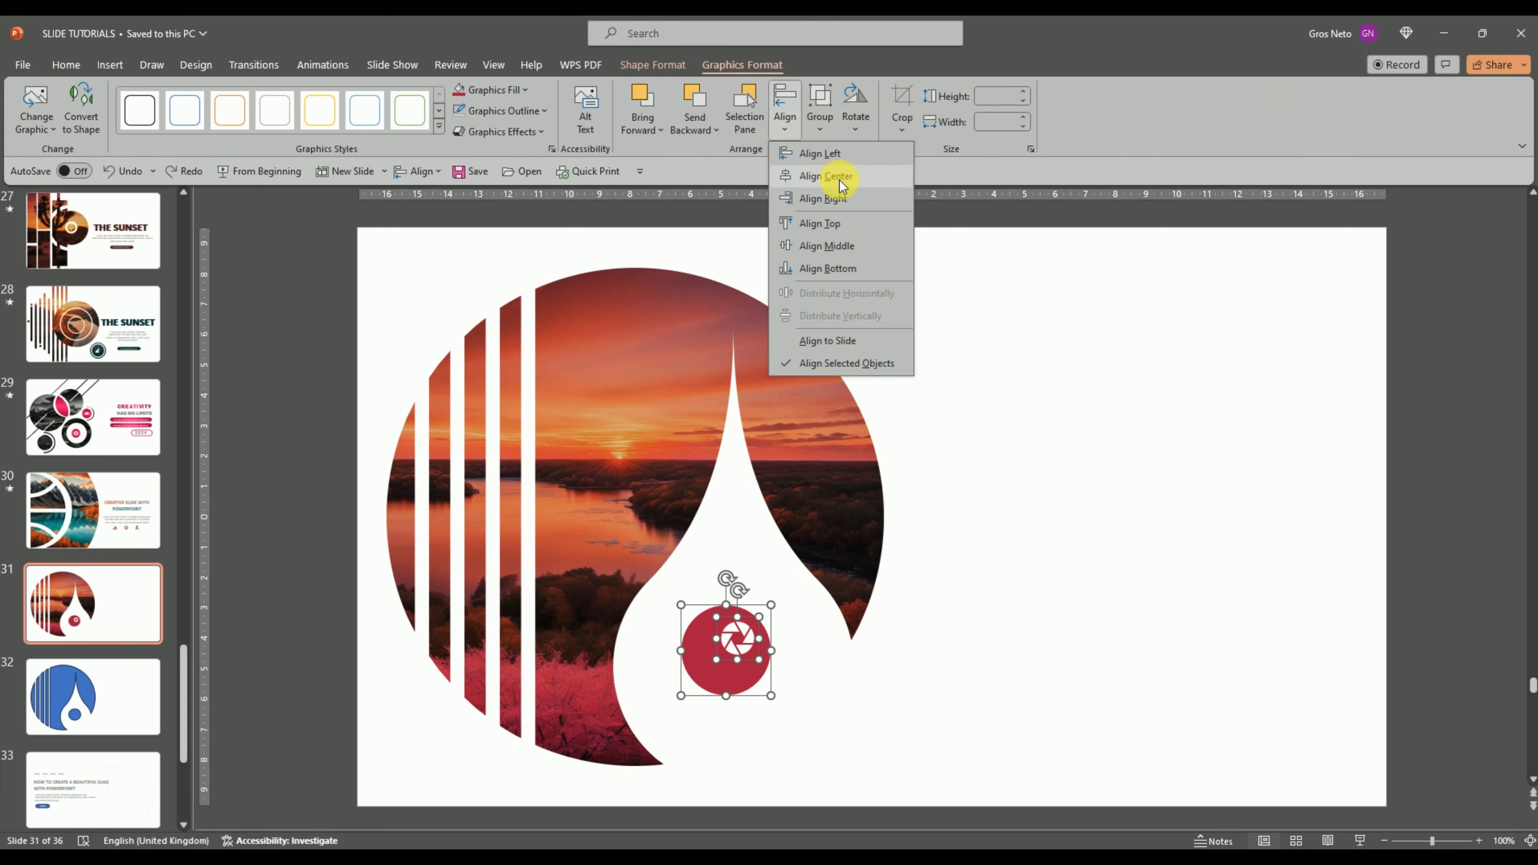